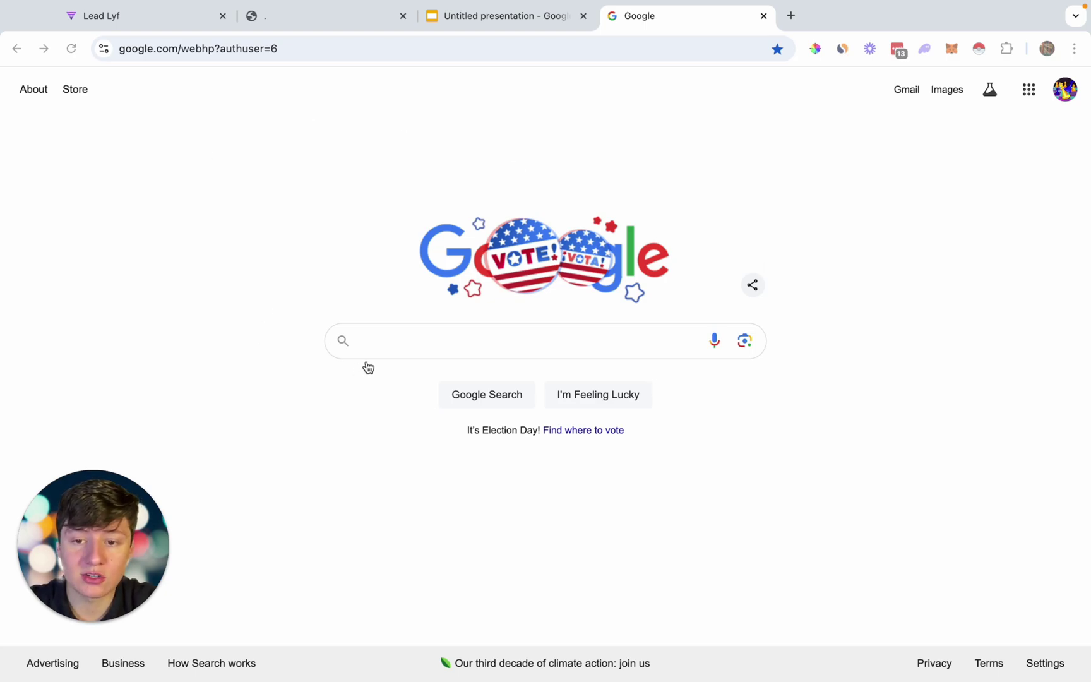
- Search Google for 'Plumbers near me' and scroll the local results
text(Plumbers near me)
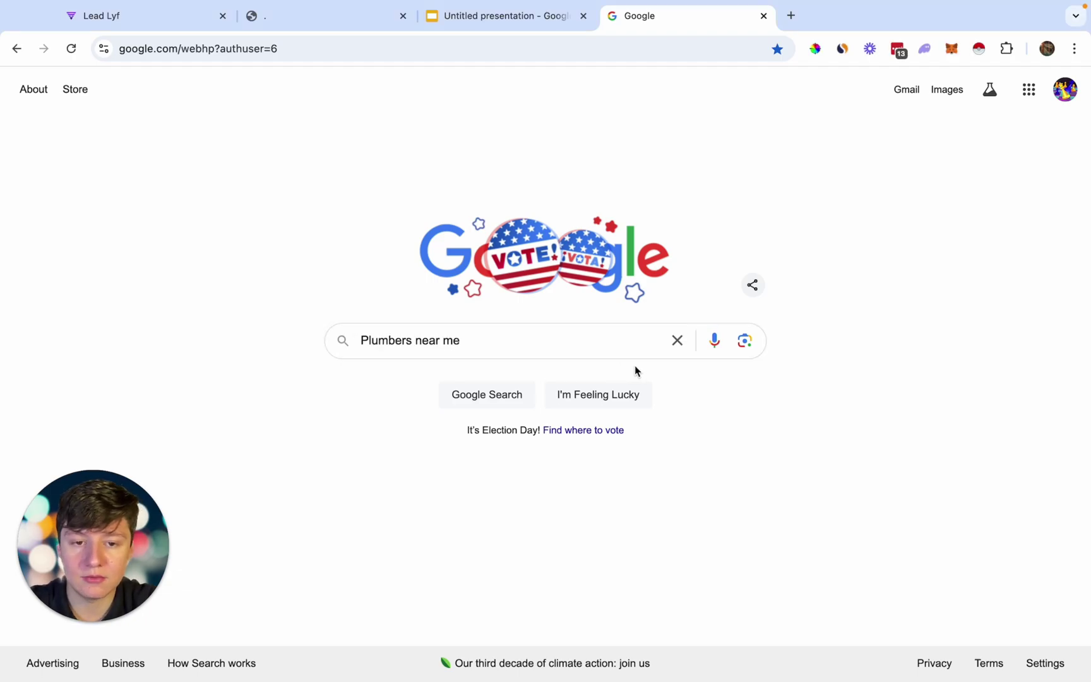
key(Return)
scroll(504, 461, down, 10)
scroll(504, 467, down, 3)
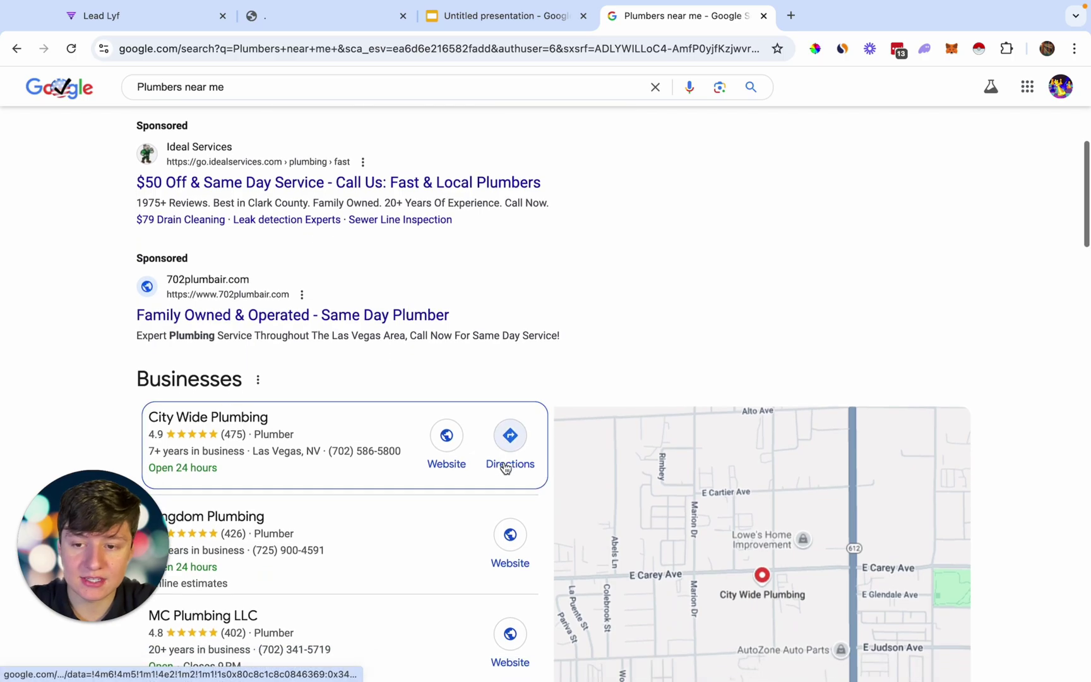
scroll(506, 467, down, 1)
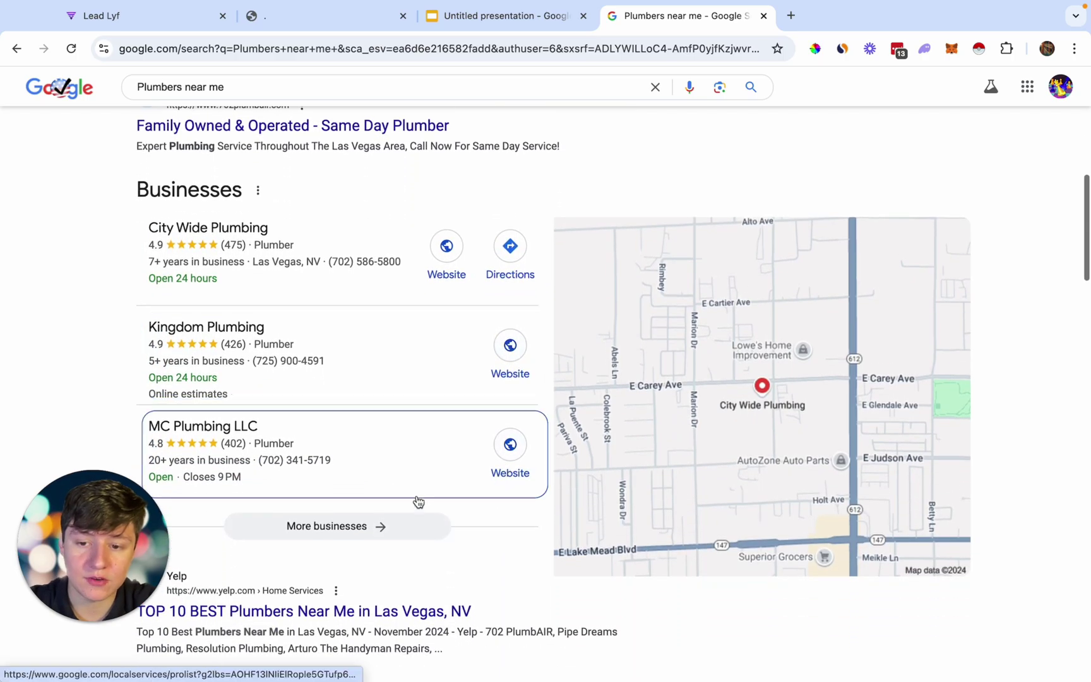
- Open the full list of local plumbing businesses and browse the rated Las Vegas plumbers
click(373, 528)
scroll(260, 370, down, 3)
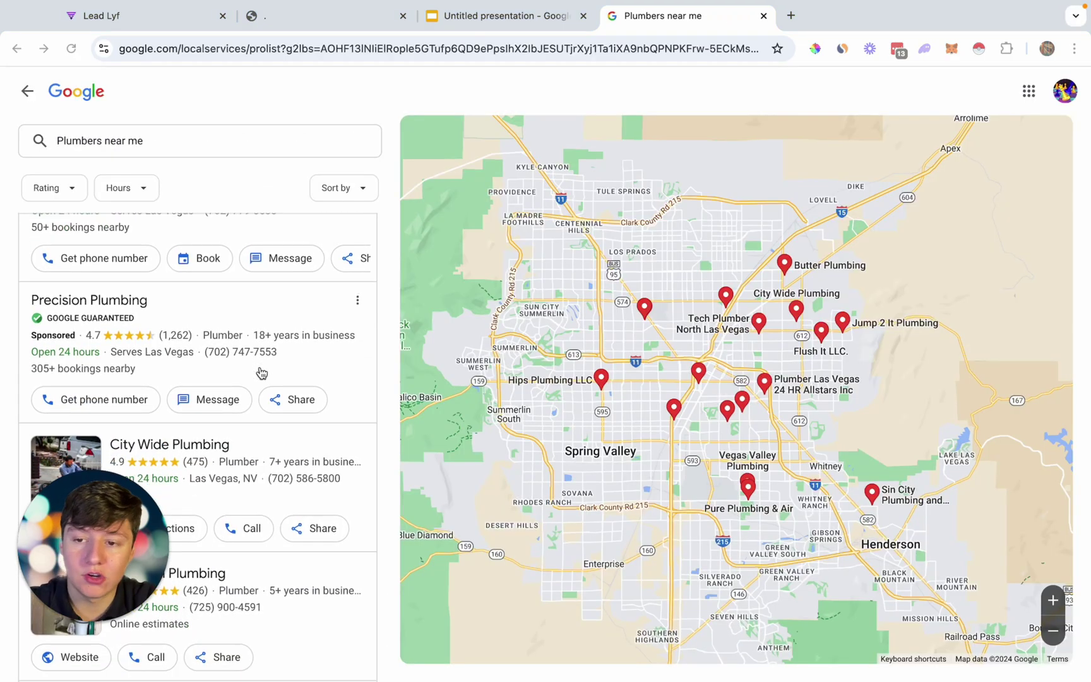
scroll(261, 372, down, 2)
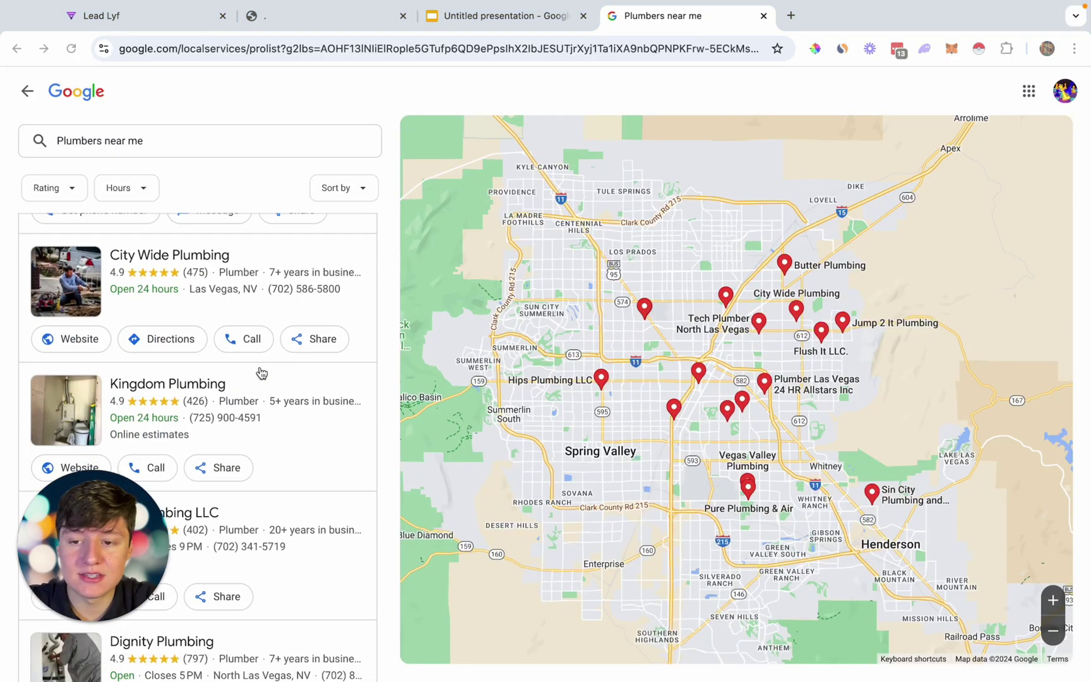
scroll(261, 373, up, 2)
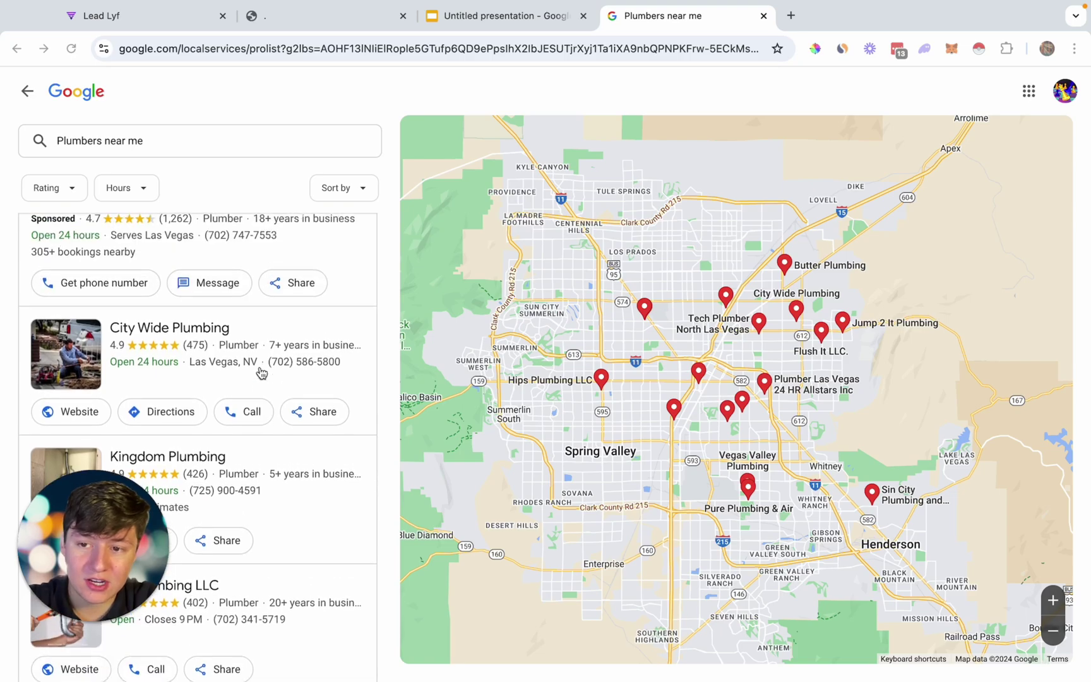
scroll(276, 365, up, 2)
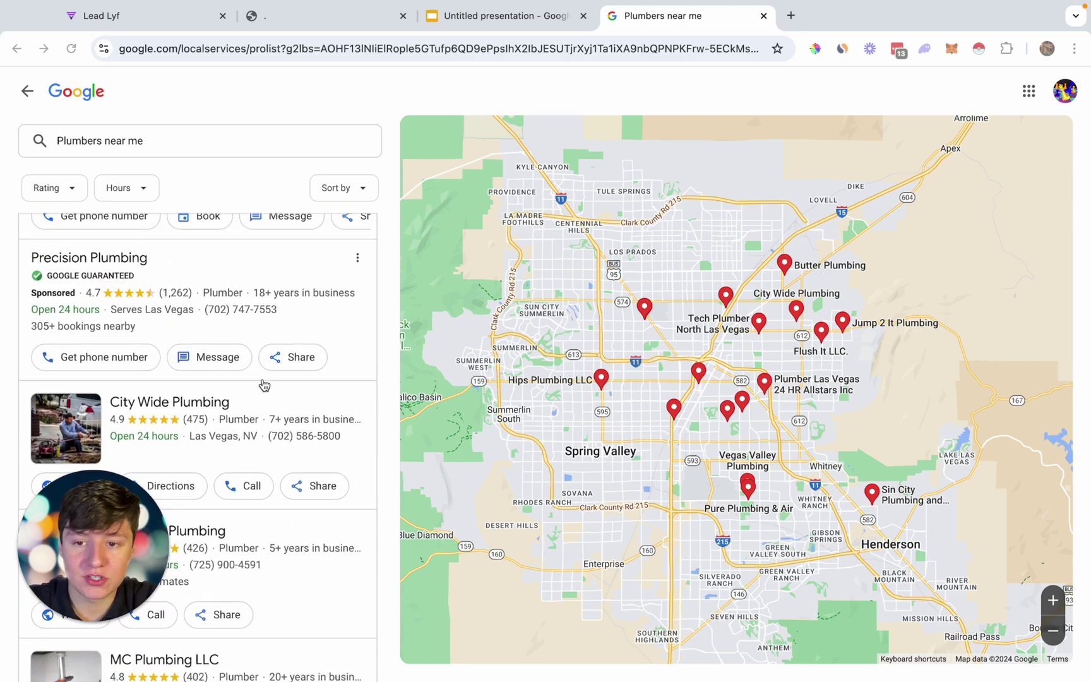
scroll(263, 379, down, 3)
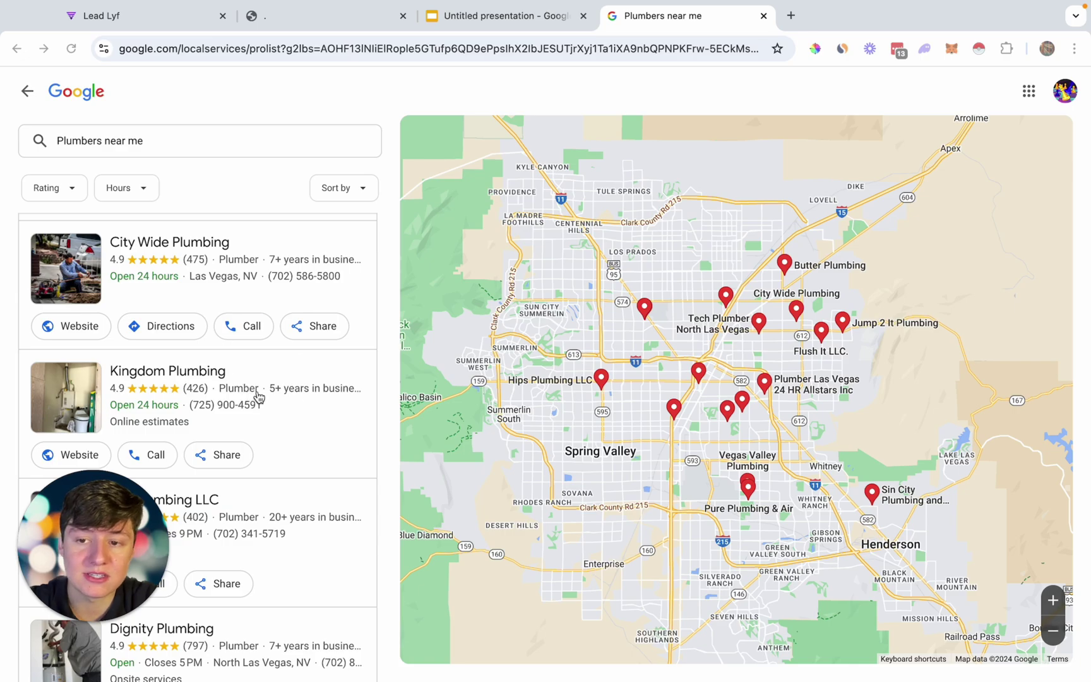
scroll(256, 397, up, 1)
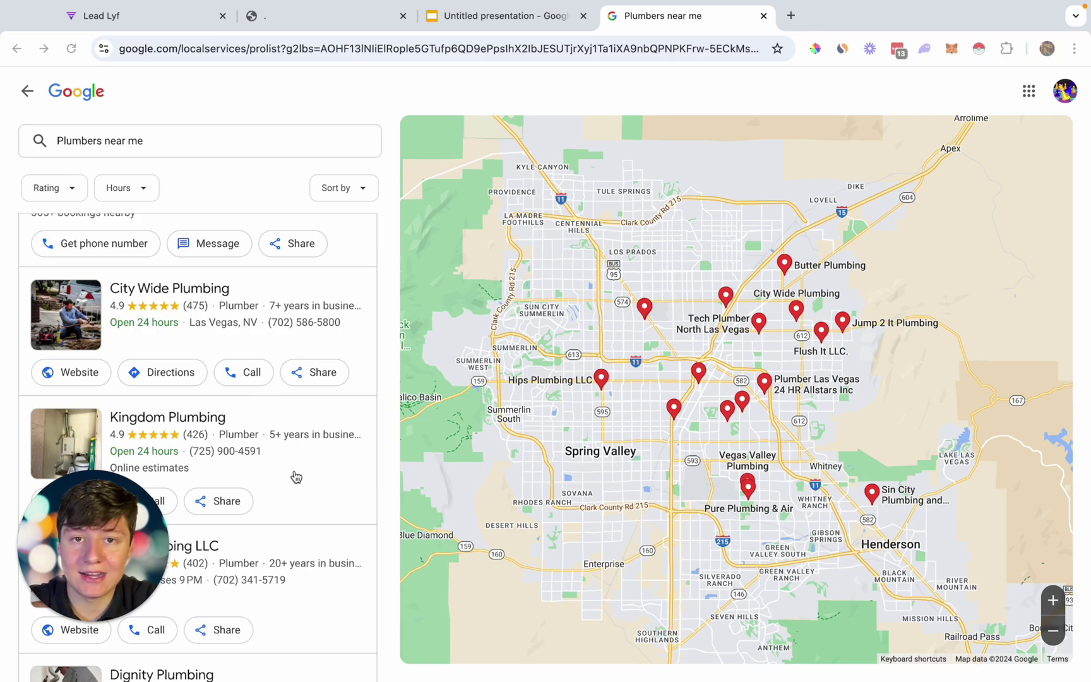
scroll(296, 477, down, 3)
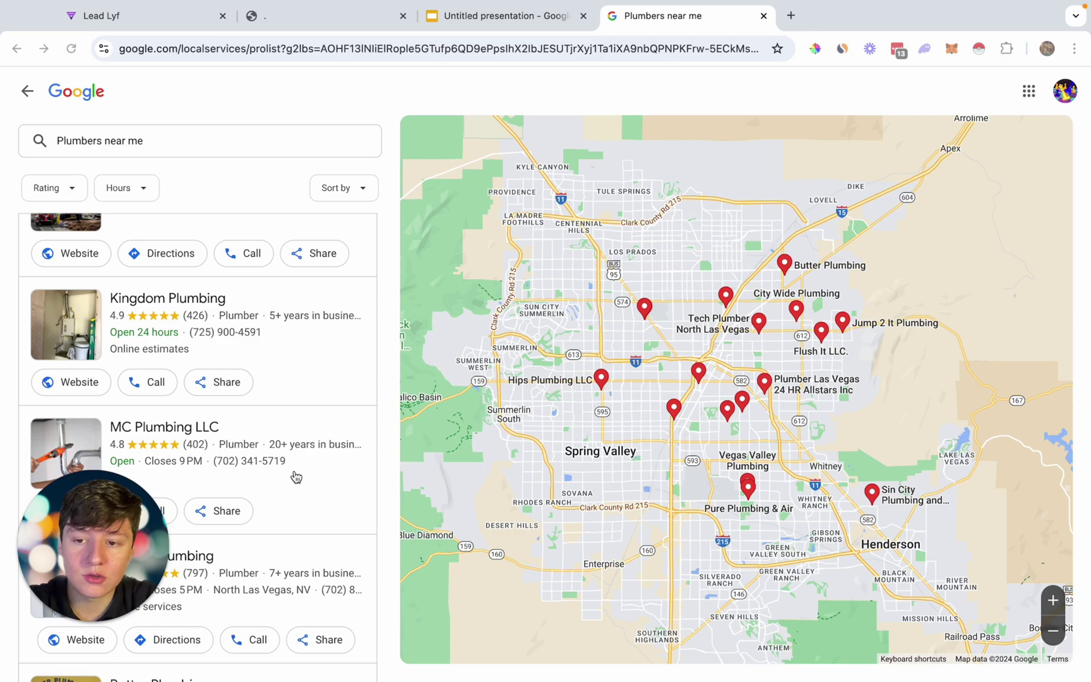
scroll(296, 477, down, 7)
scroll(296, 477, down, 15)
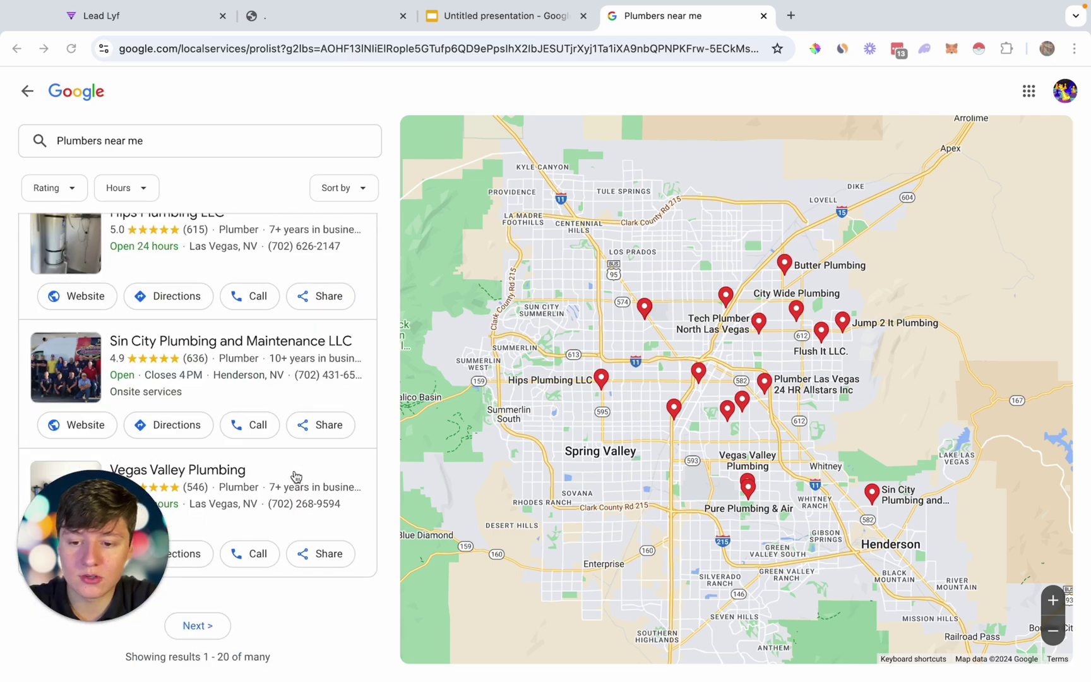
- Advance three pages through the plumber listings
click(215, 630)
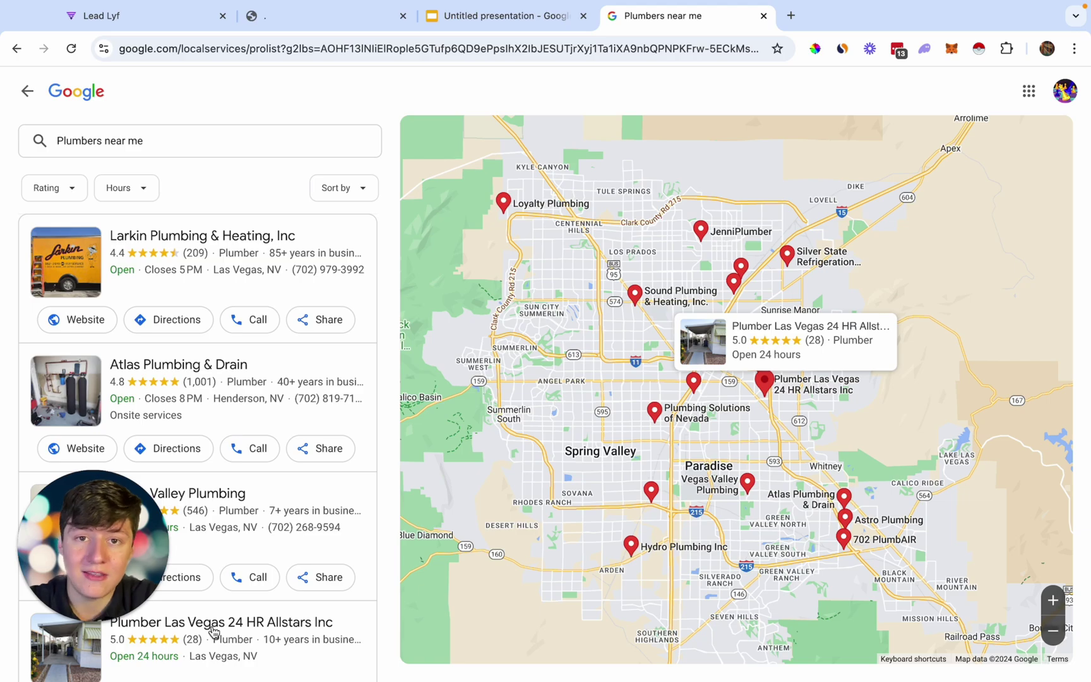
scroll(211, 621, down, 20)
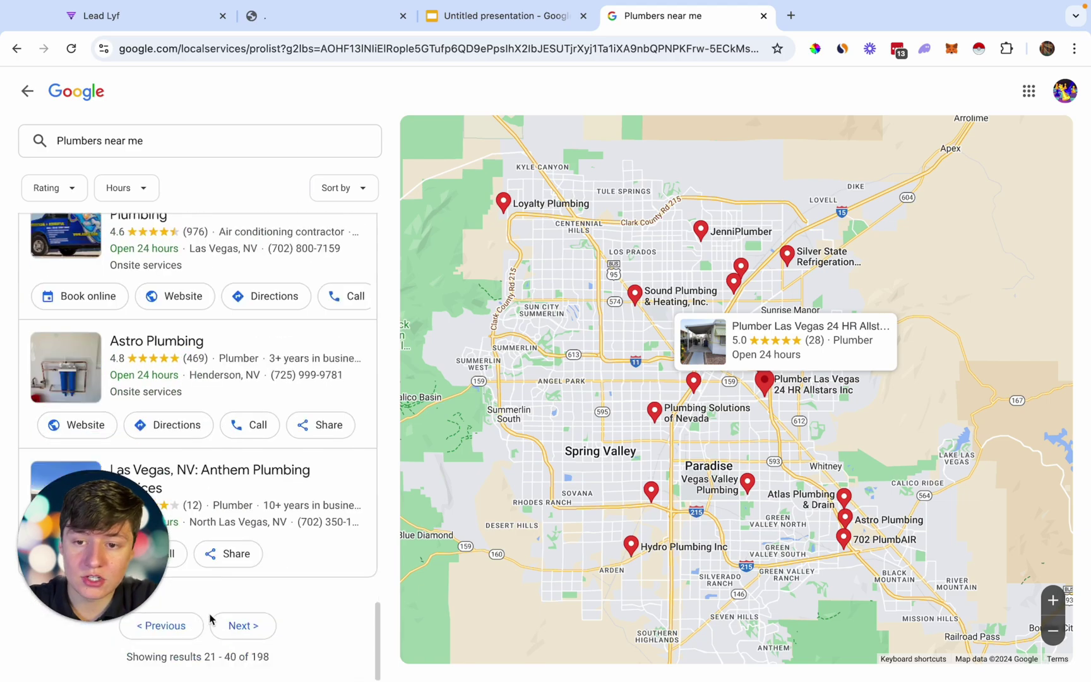
click(235, 630)
scroll(235, 630, down, 20)
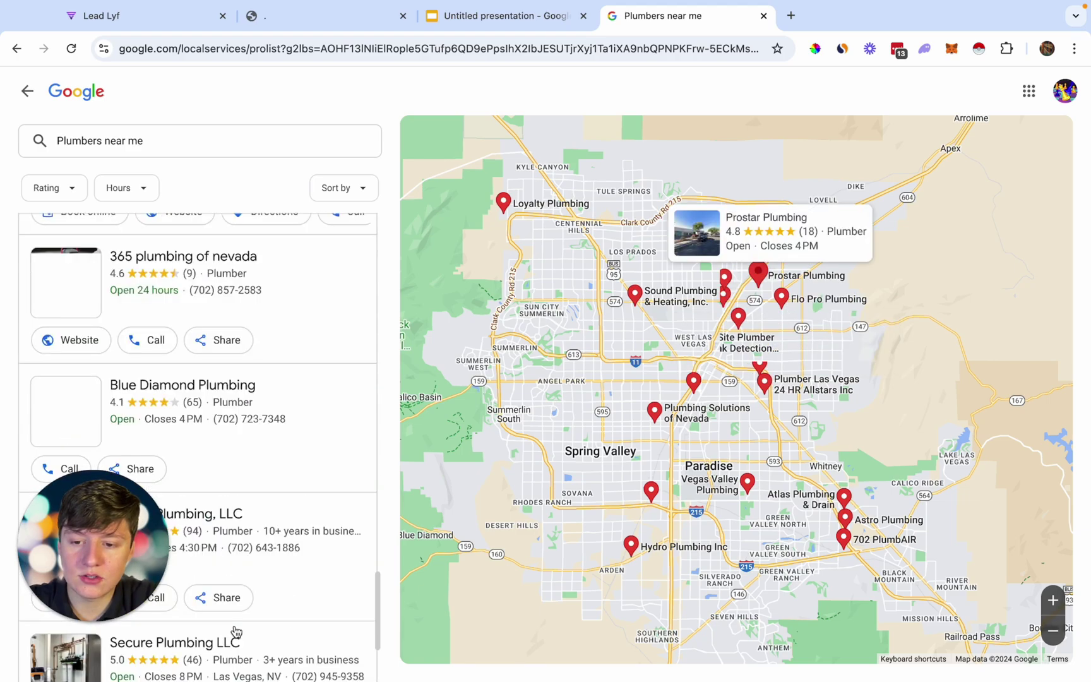
click(235, 630)
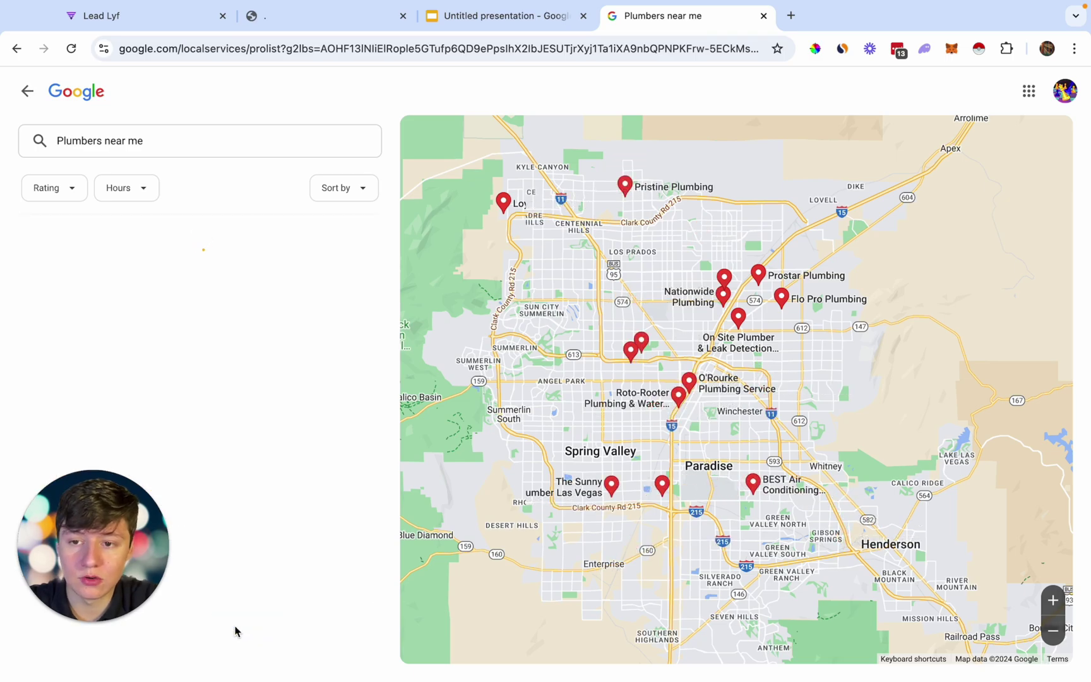
scroll(235, 630, down, 10)
- Go one more page ahead and scroll to find Pain In the Pipe Plumbing LLC
scroll(235, 630, down, 10)
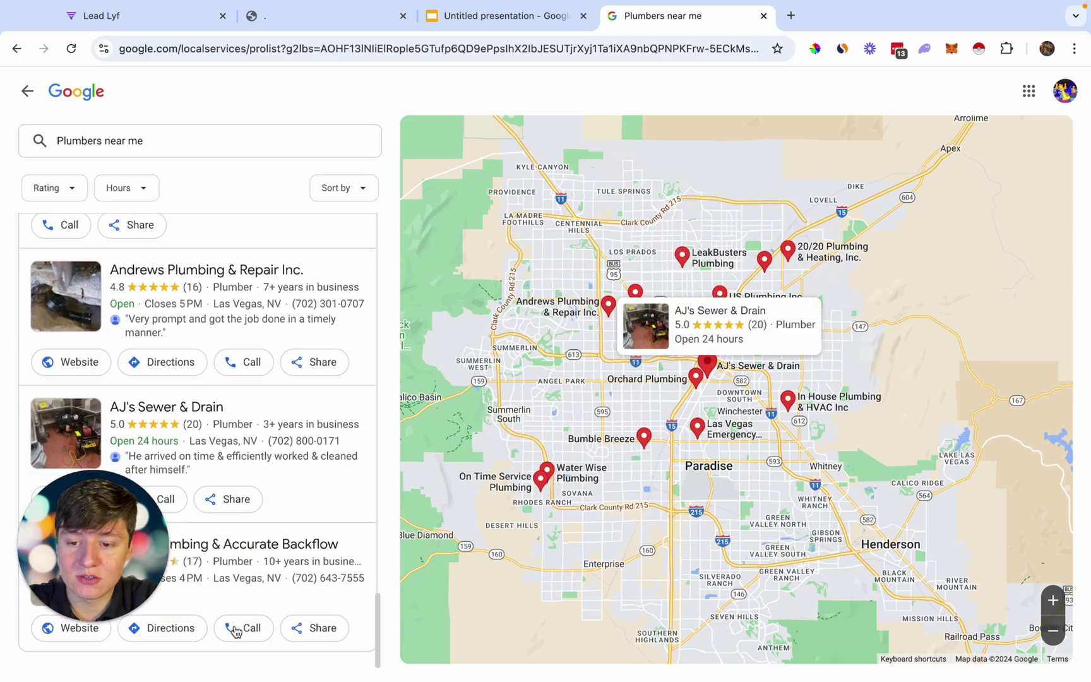
click(238, 628)
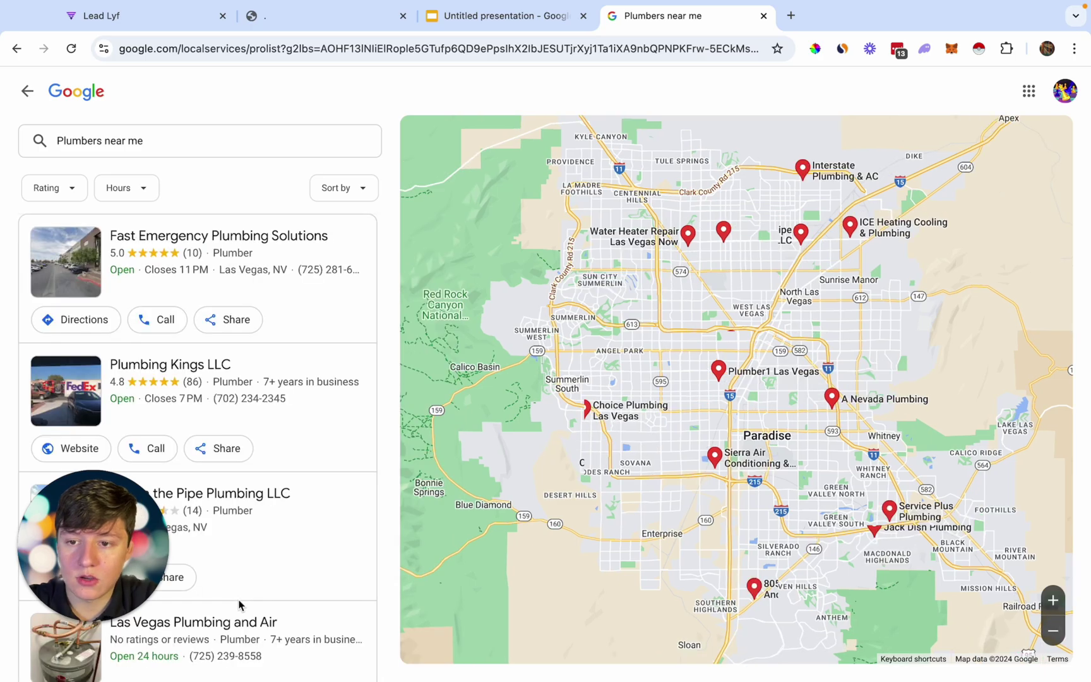
scroll(241, 603, down, 1)
scroll(206, 261, up, 1)
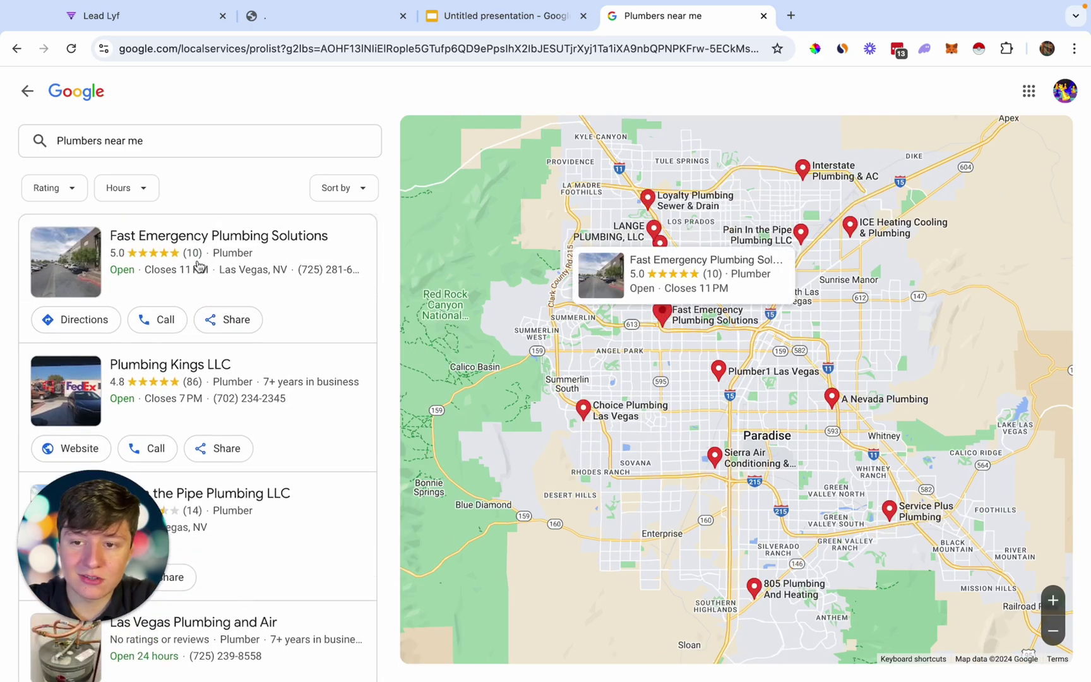
scroll(286, 393, down, 2)
scroll(286, 393, down, 2)
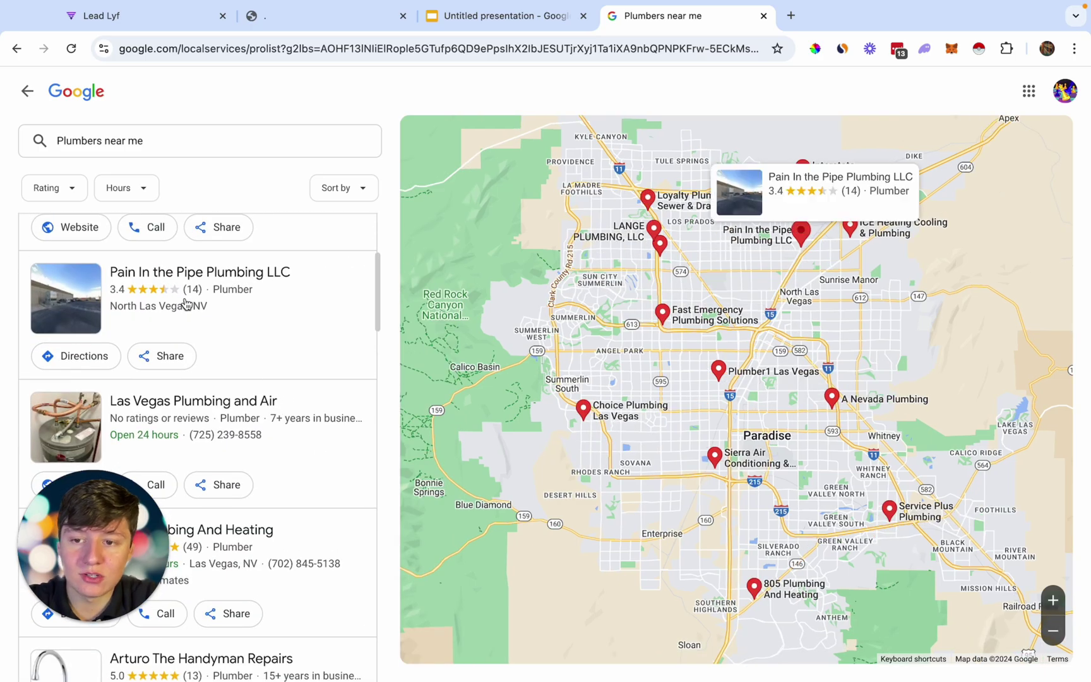
scroll(241, 359, down, 2)
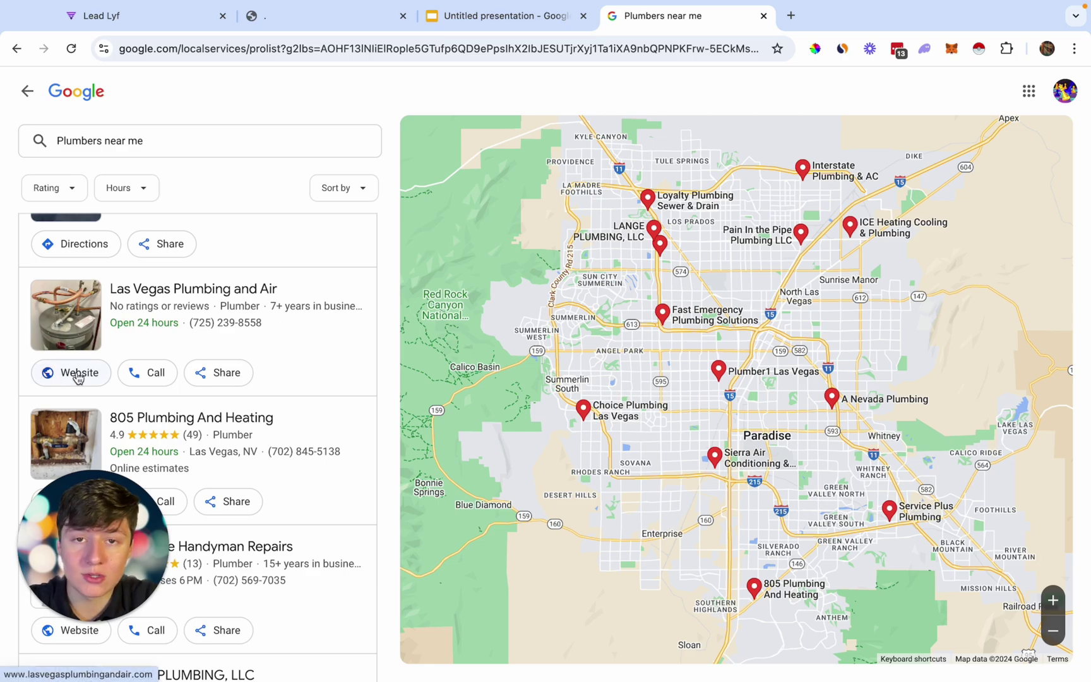
scroll(145, 344, up, 2)
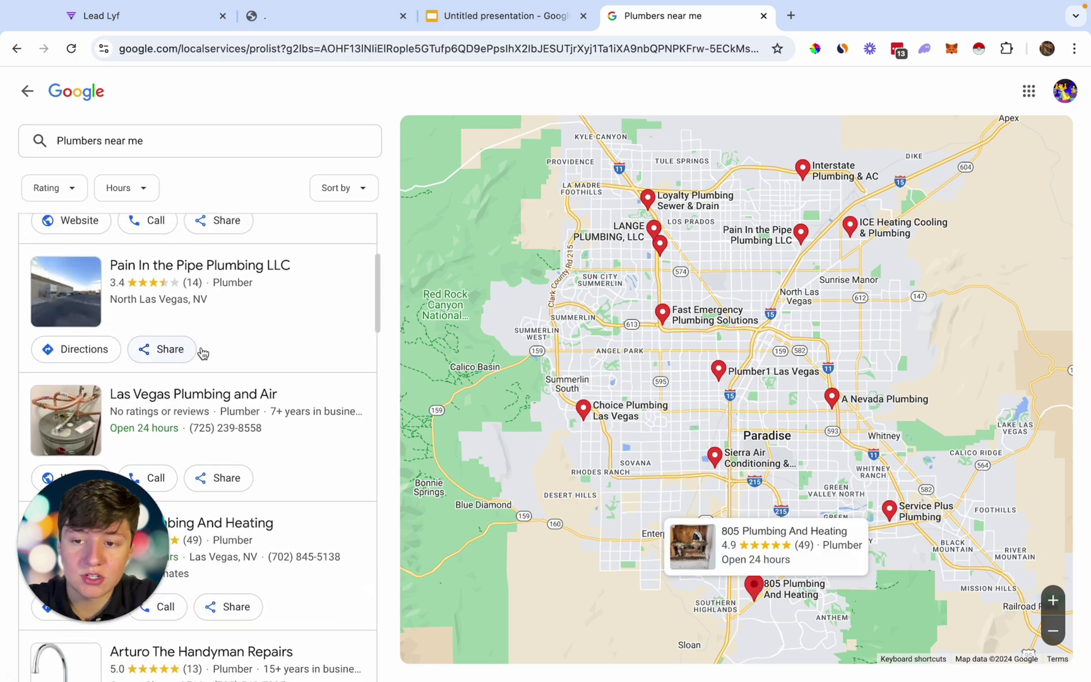
- View Pain In the Pipe Plumbing LLC's details and photos, then its review summary
click(229, 318)
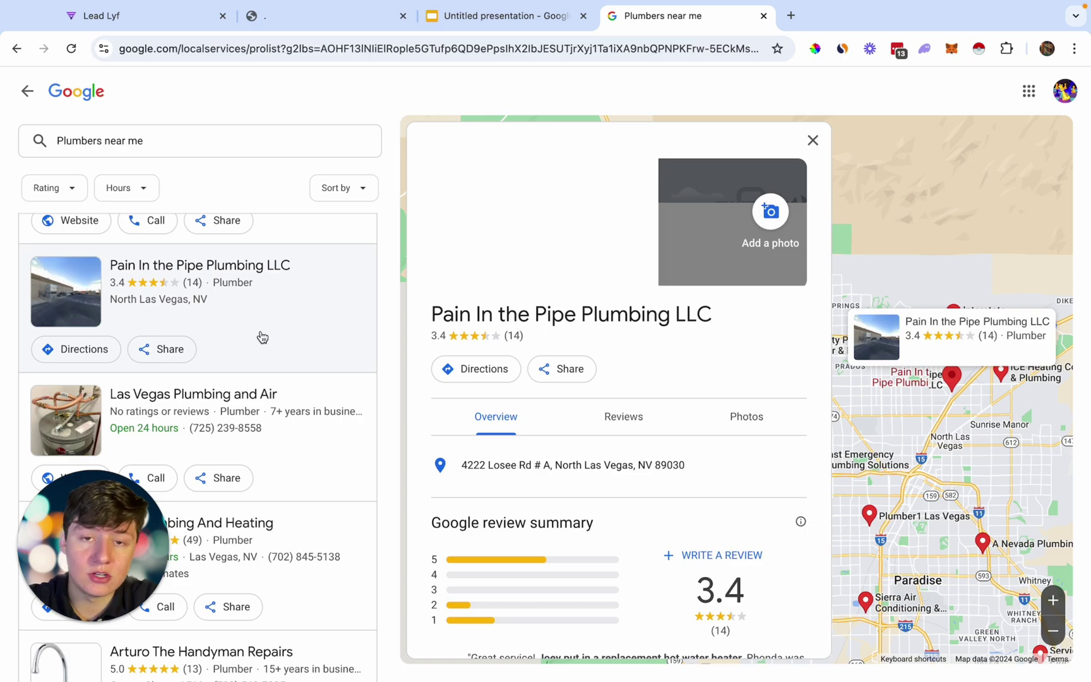
scroll(608, 507, down, 1)
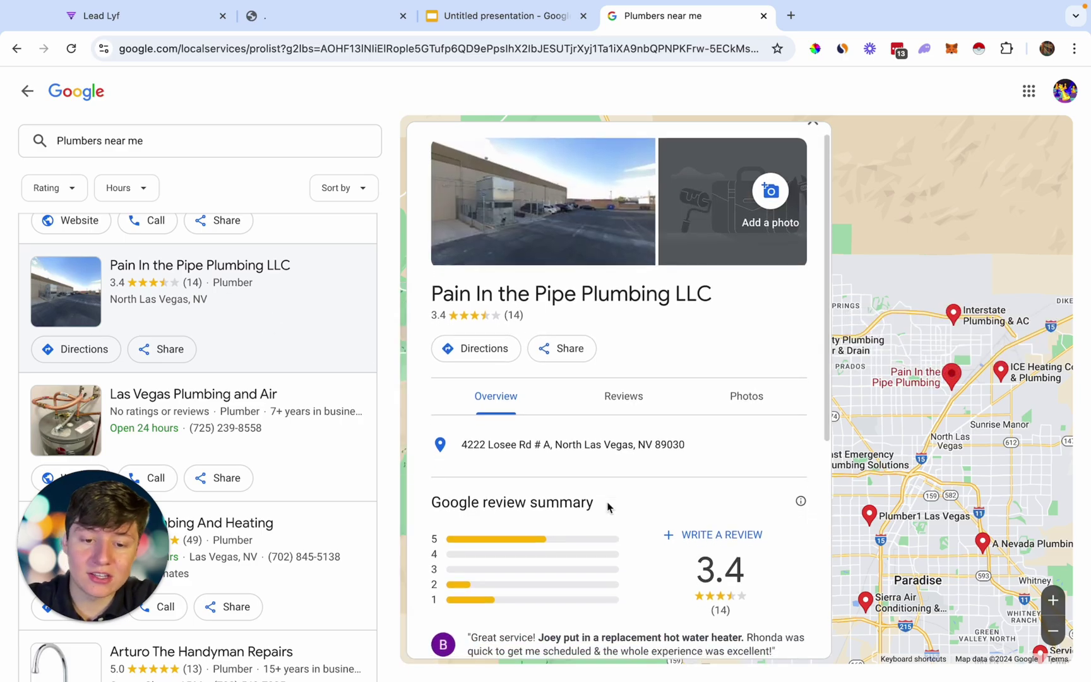
scroll(607, 505, down, 1)
scroll(565, 516, up, 1)
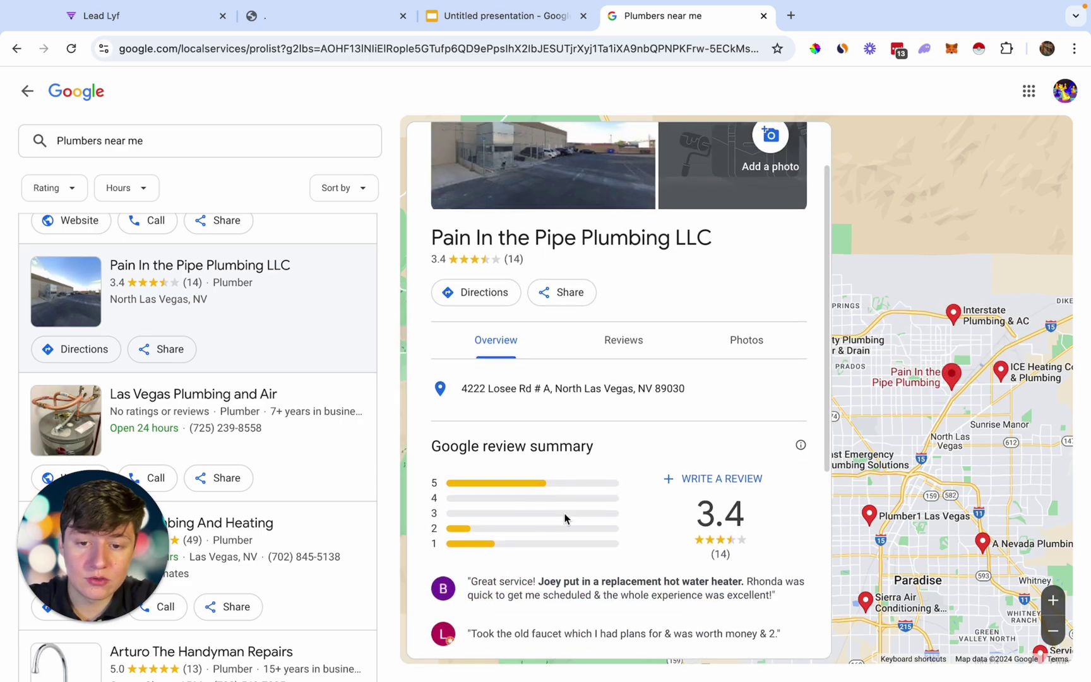
click(743, 376)
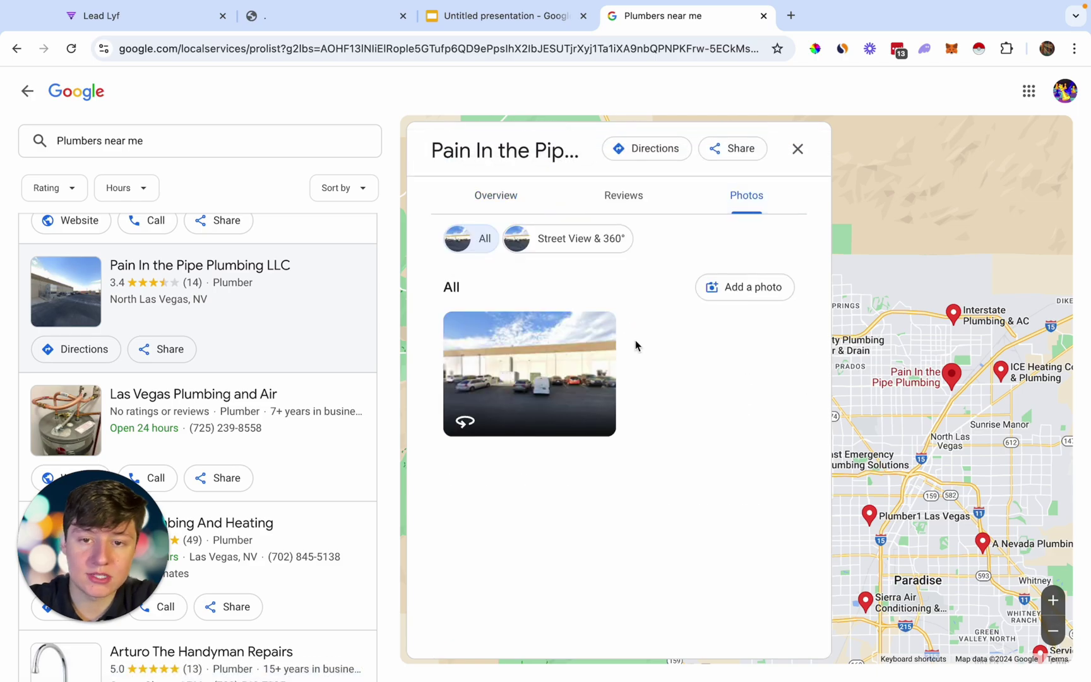
click(480, 197)
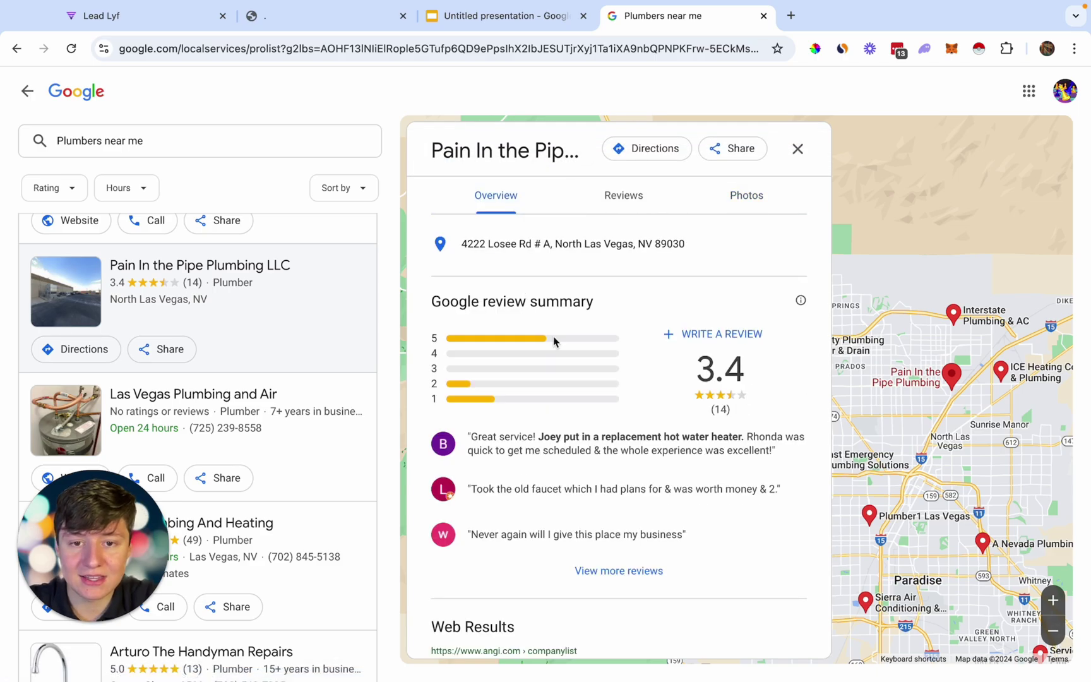
scroll(554, 341, up, 3)
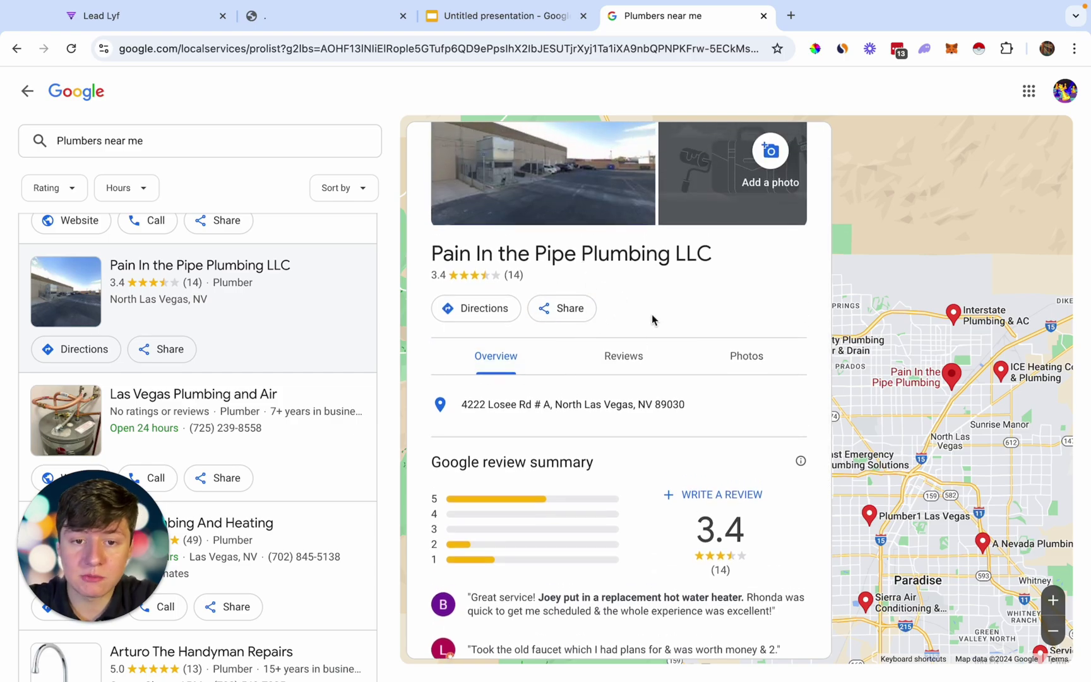
scroll(652, 320, up, 1)
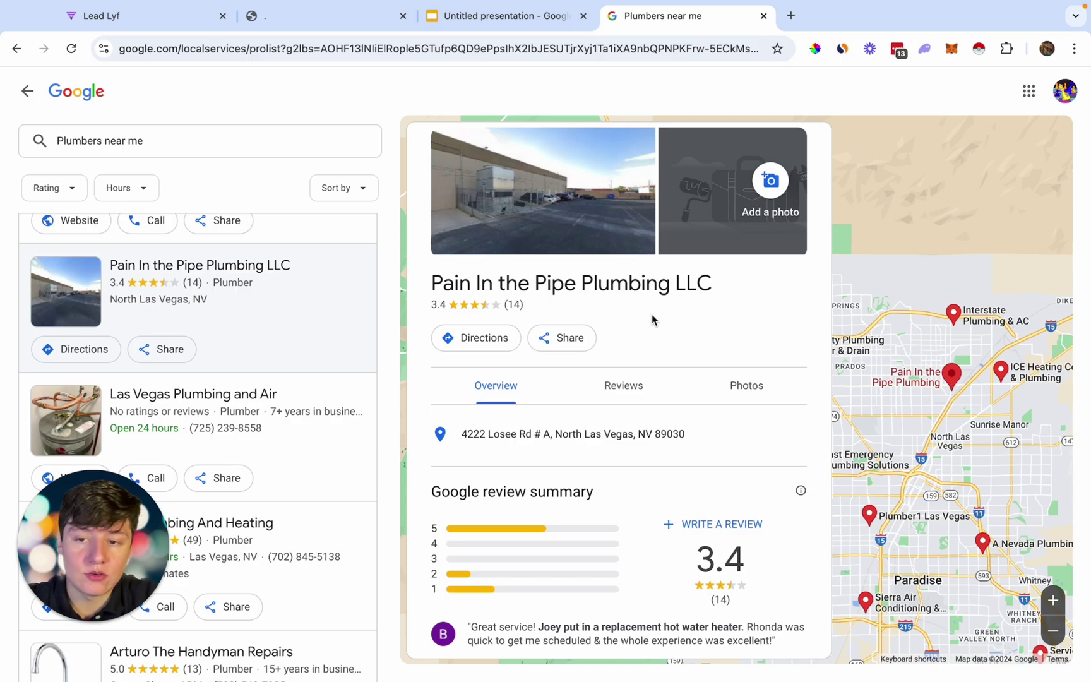
scroll(336, 348, down, 1)
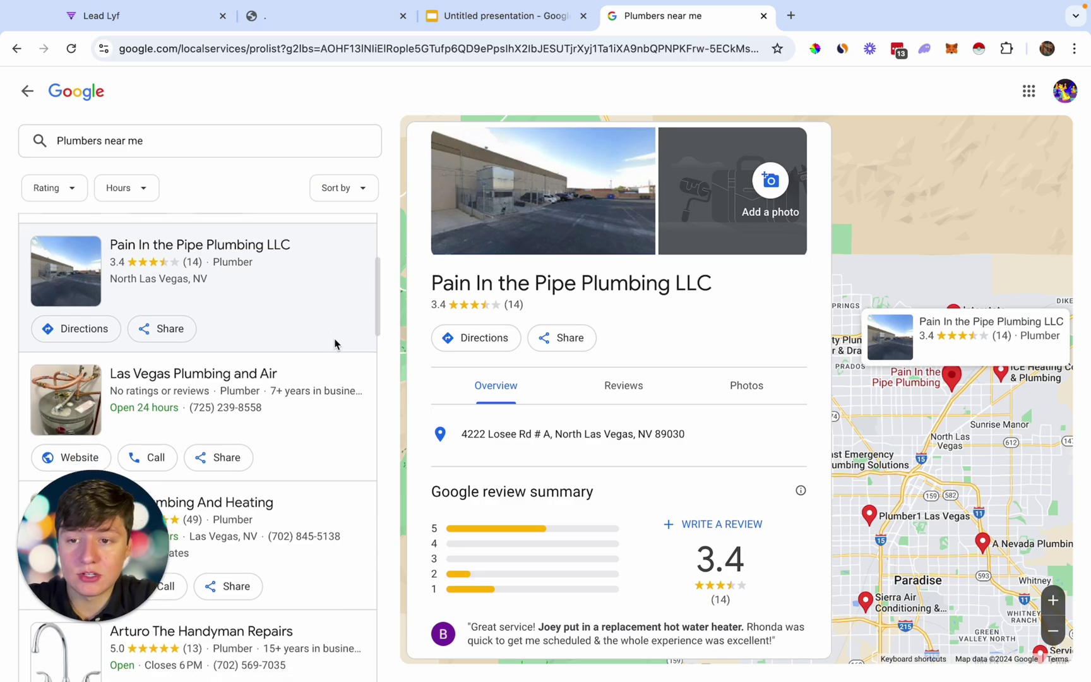
scroll(334, 344, down, 1)
click(366, 404)
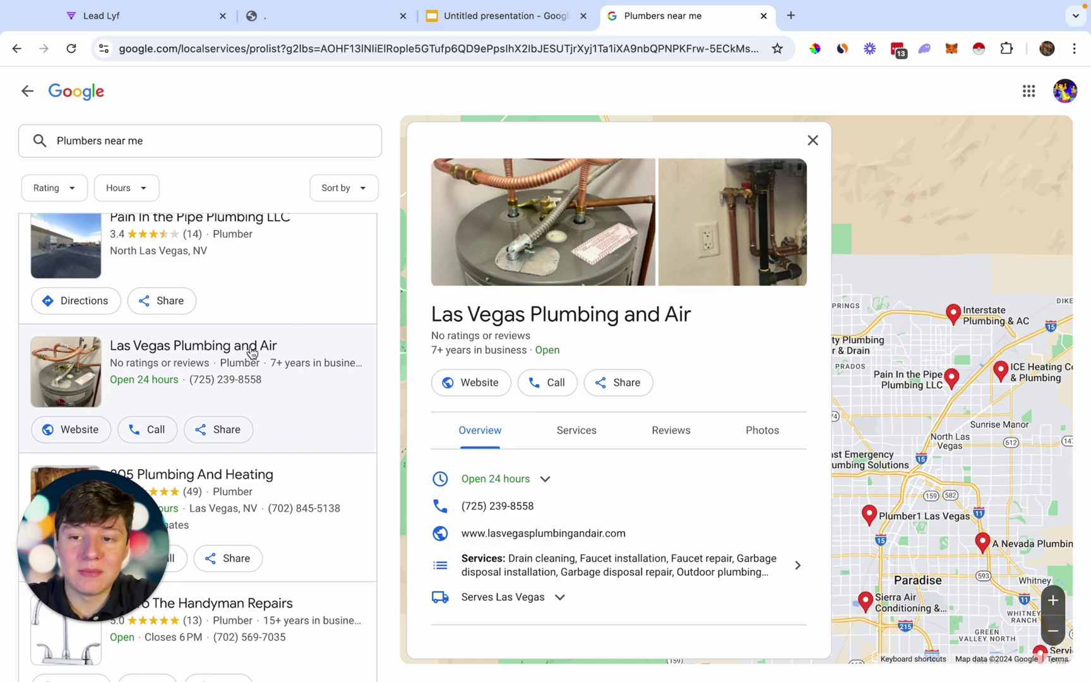
scroll(343, 421, down, 5)
scroll(343, 421, down, 1)
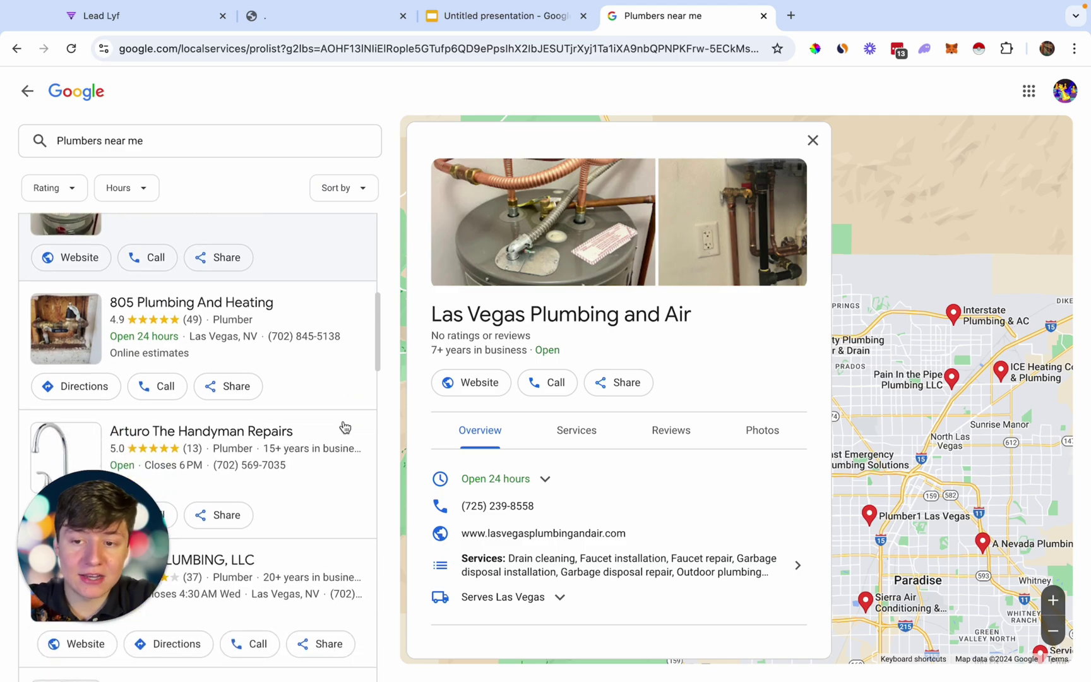
- Browse Fiverr's 14,000+ 'b2b leads' lead-generation gigs priced from $5
click(979, 50)
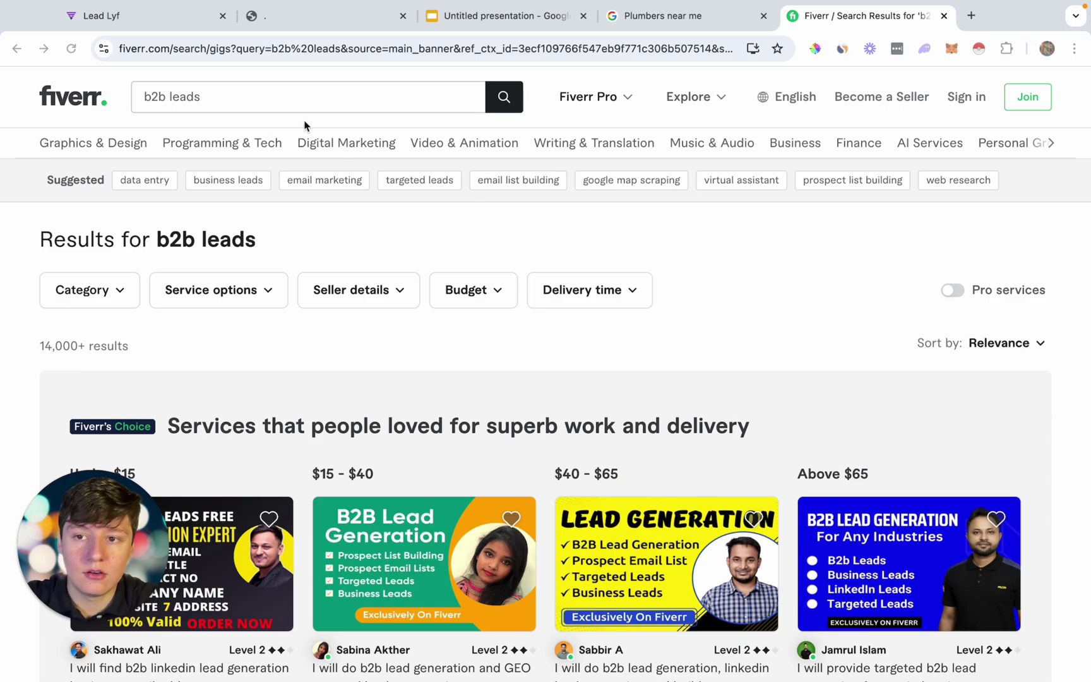
scroll(397, 317, down, 3)
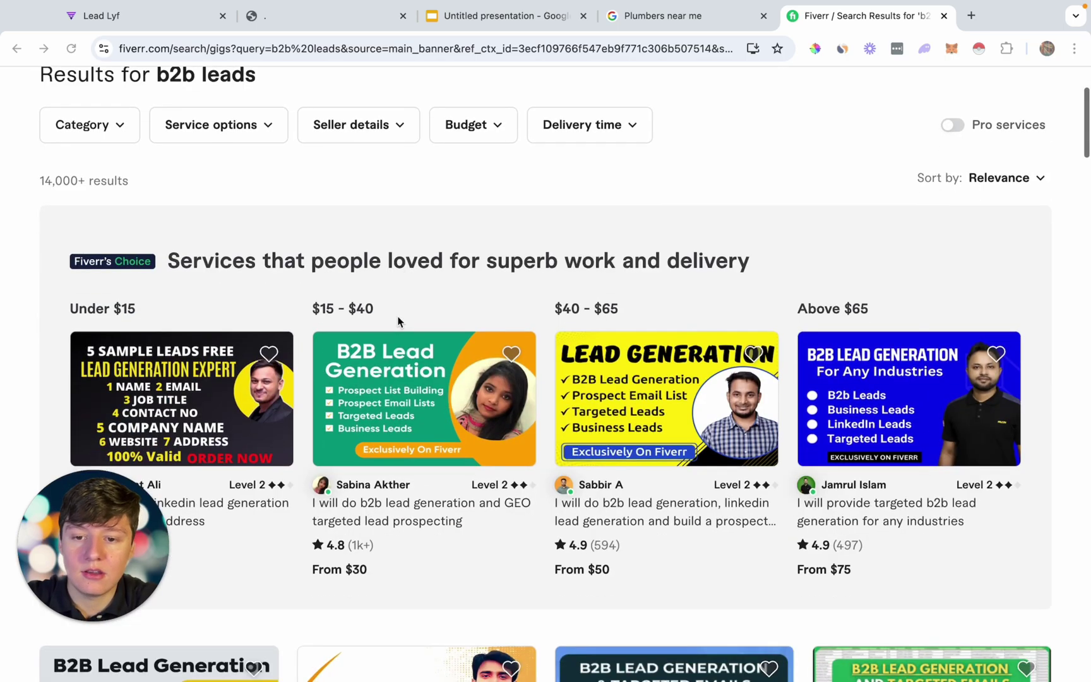
scroll(397, 320, down, 3)
scroll(397, 321, down, 3)
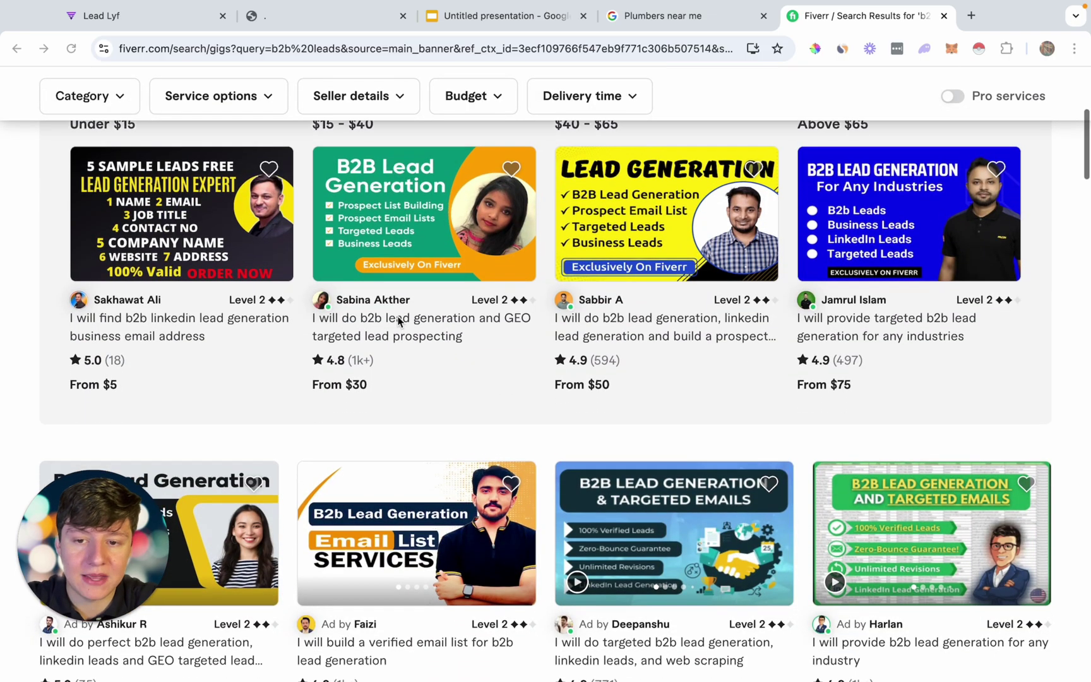
scroll(397, 321, down, 3)
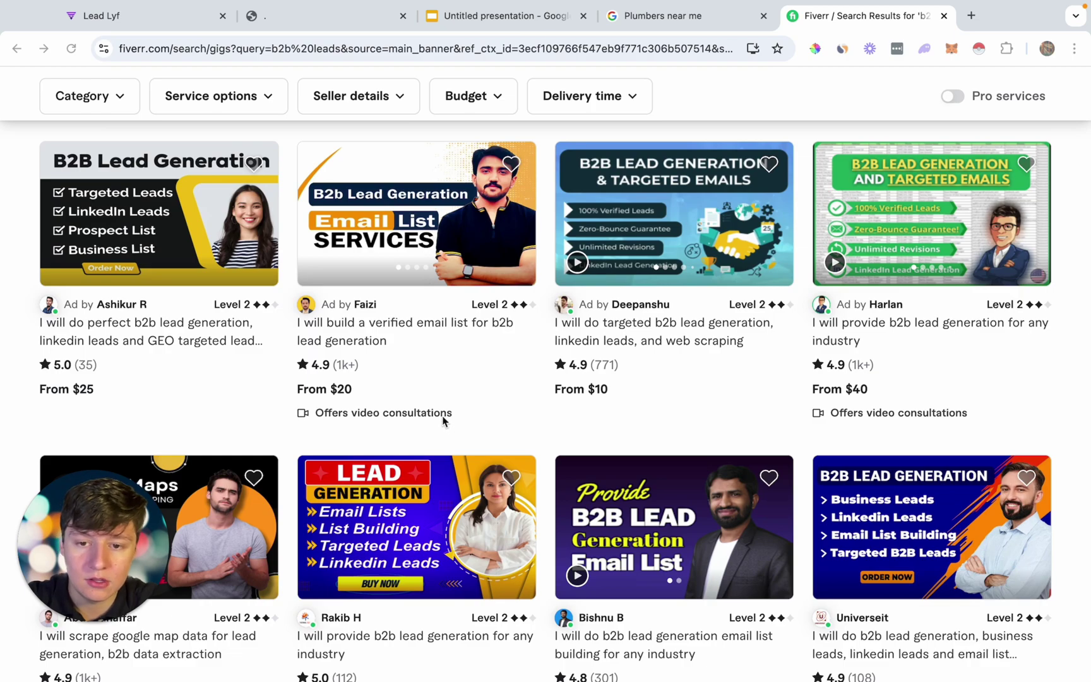
scroll(675, 395, down, 1)
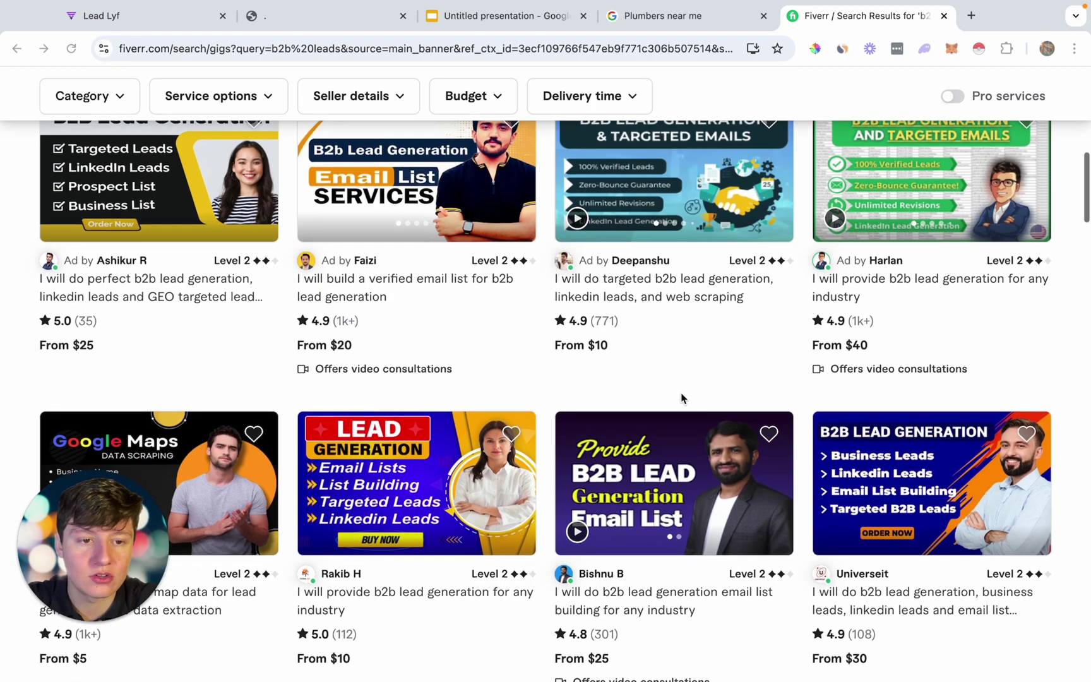
scroll(859, 366, down, 1)
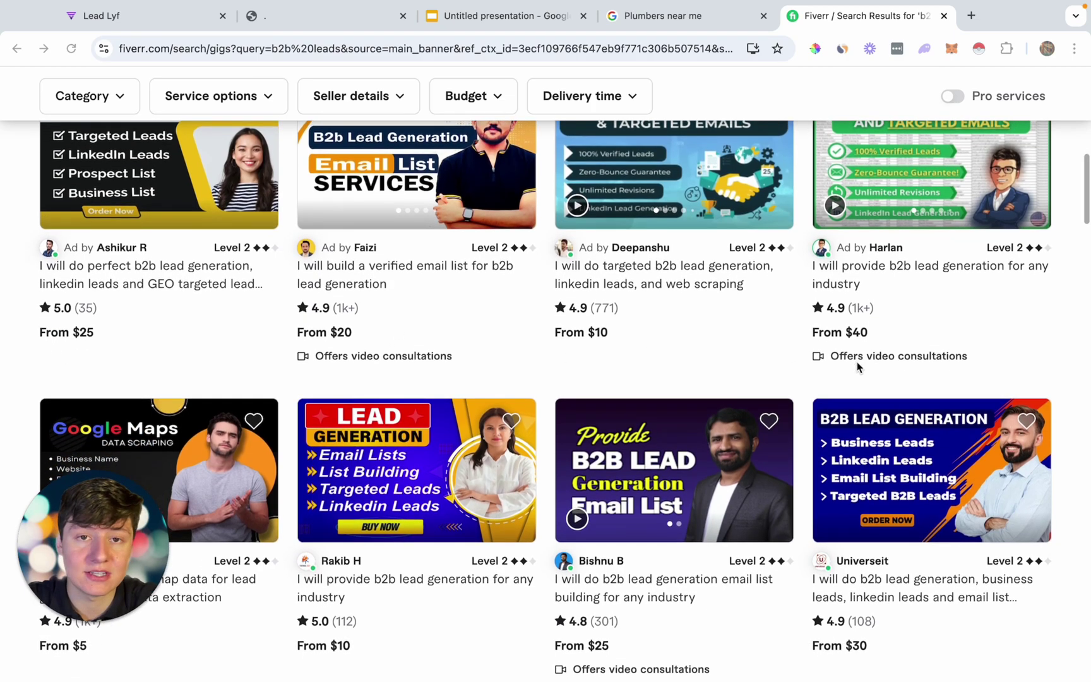
scroll(858, 366, down, 1)
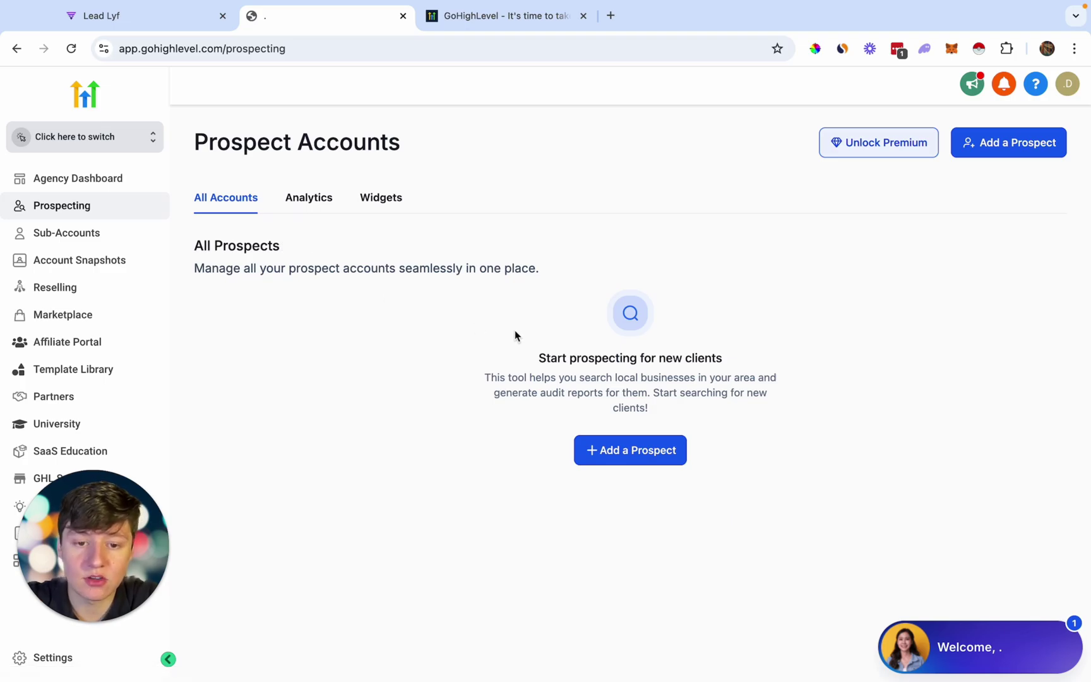
- Go to Add a Prospect's manual entry form and review its maps URL, name, phone, address and website fields
click(629, 458)
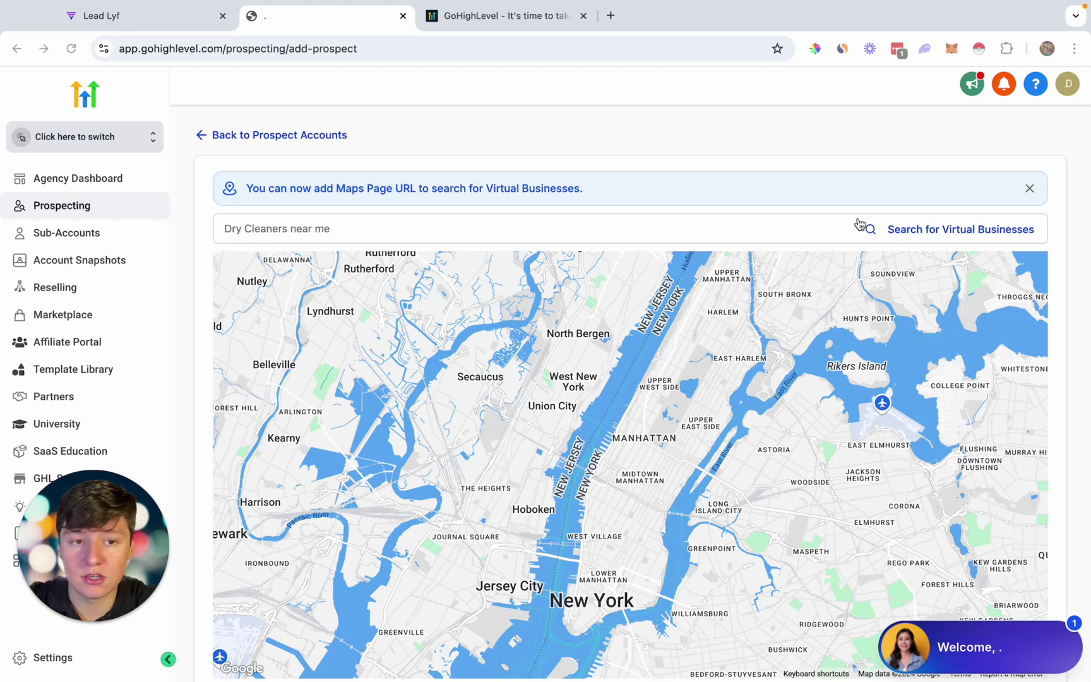
click(898, 229)
click(498, 256)
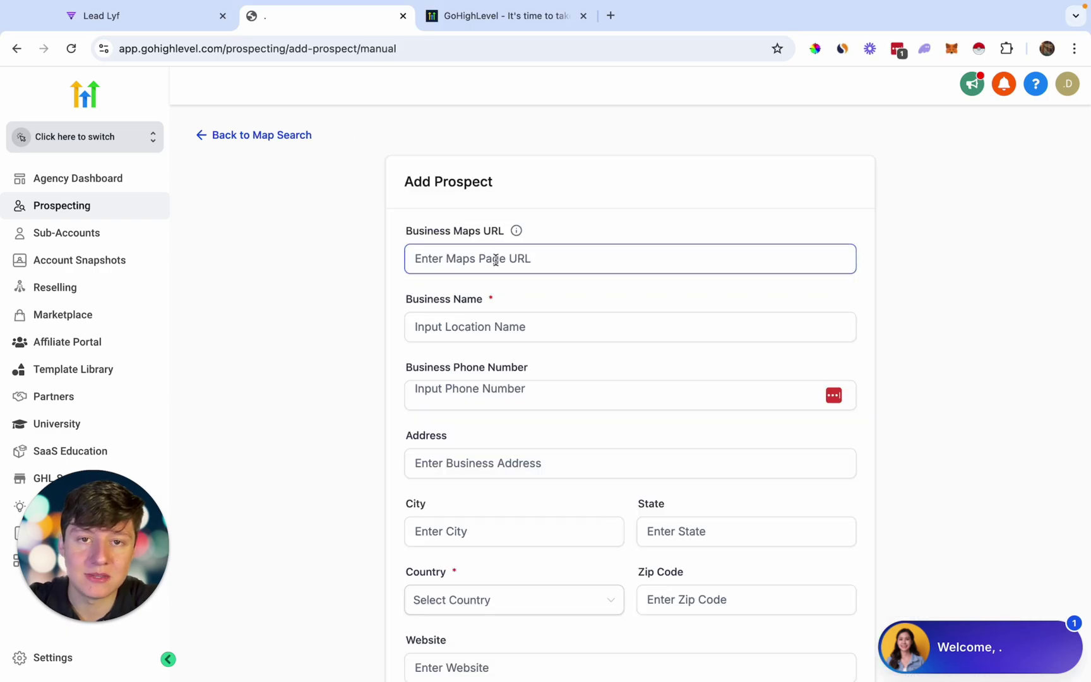
click(549, 297)
scroll(549, 298, down, 2)
scroll(568, 497, down, 2)
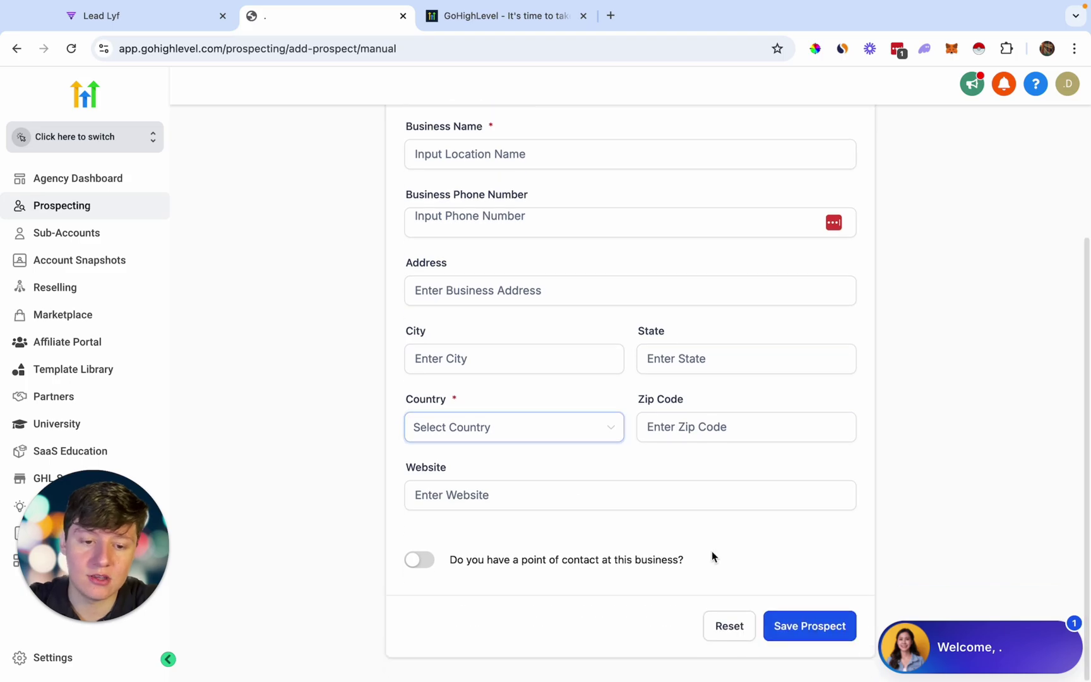
scroll(793, 637, up, 4)
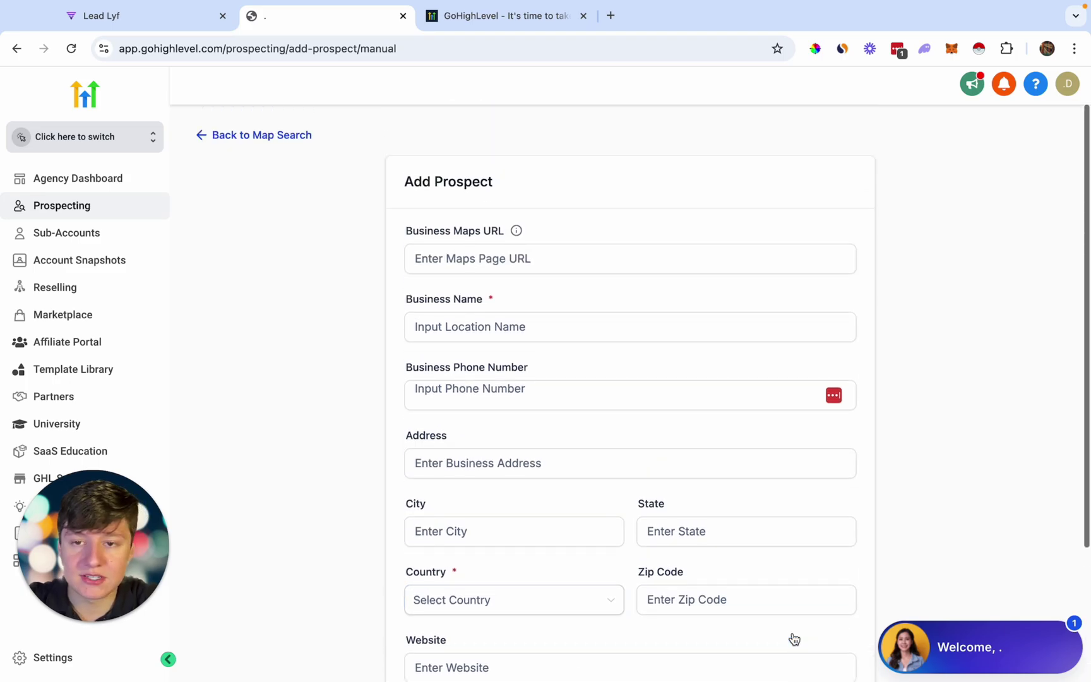
- Return to the business map search and search for 'plumbers'
click(254, 135)
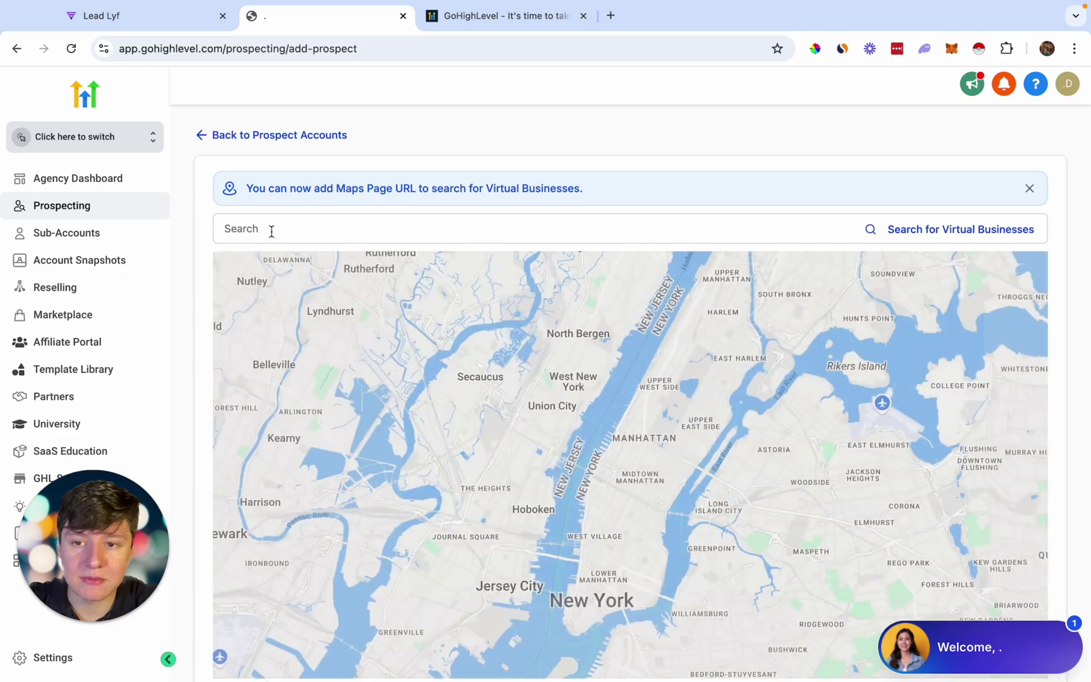
click(272, 231)
text(plumbers)
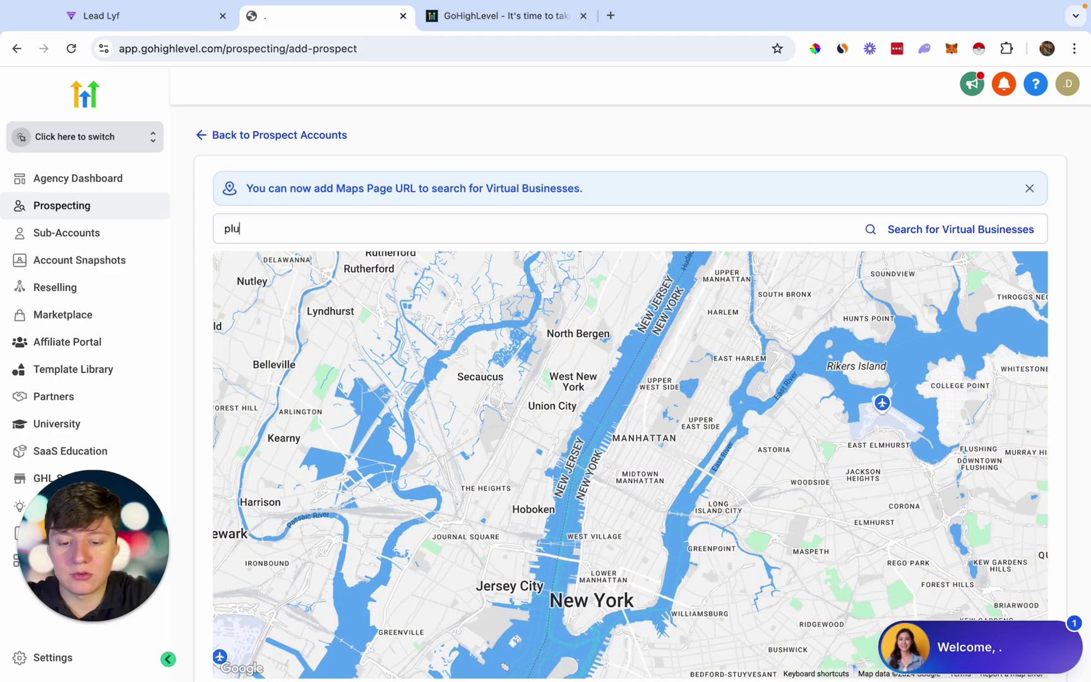
key(Return)
- Page to results page 4 and open CK Plumbing's prefilled prospect details
scroll(603, 504, down, 3)
scroll(602, 504, down, 5)
scroll(598, 499, up, 3)
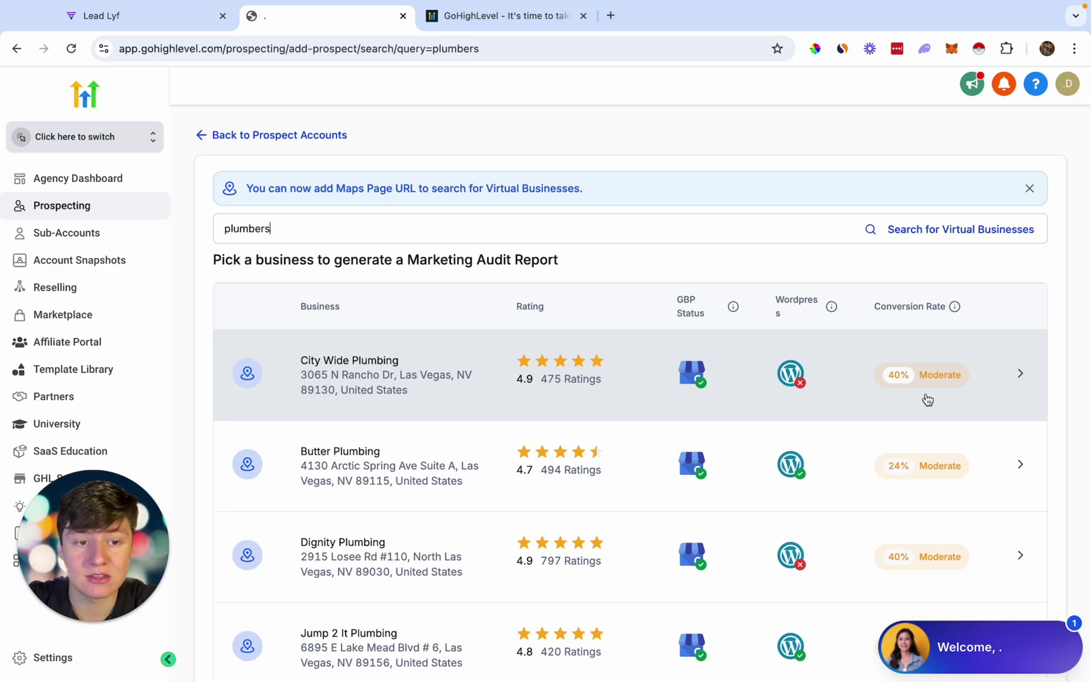
scroll(927, 399, down, 5)
click(1023, 677)
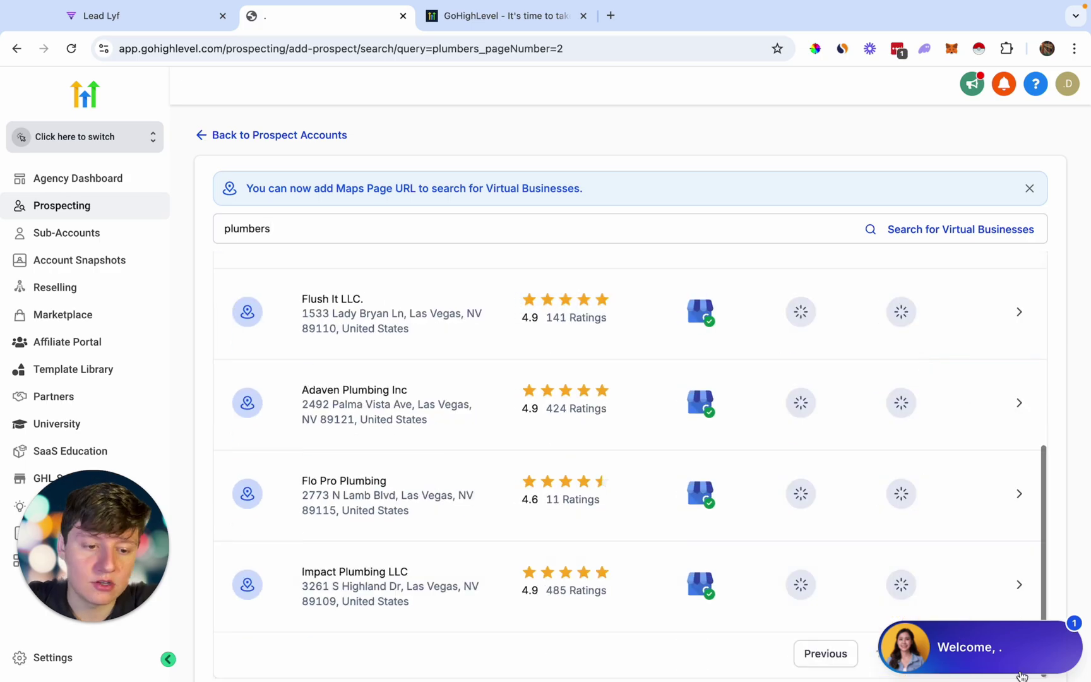
double_click(1023, 679)
scroll(783, 492, down, 2)
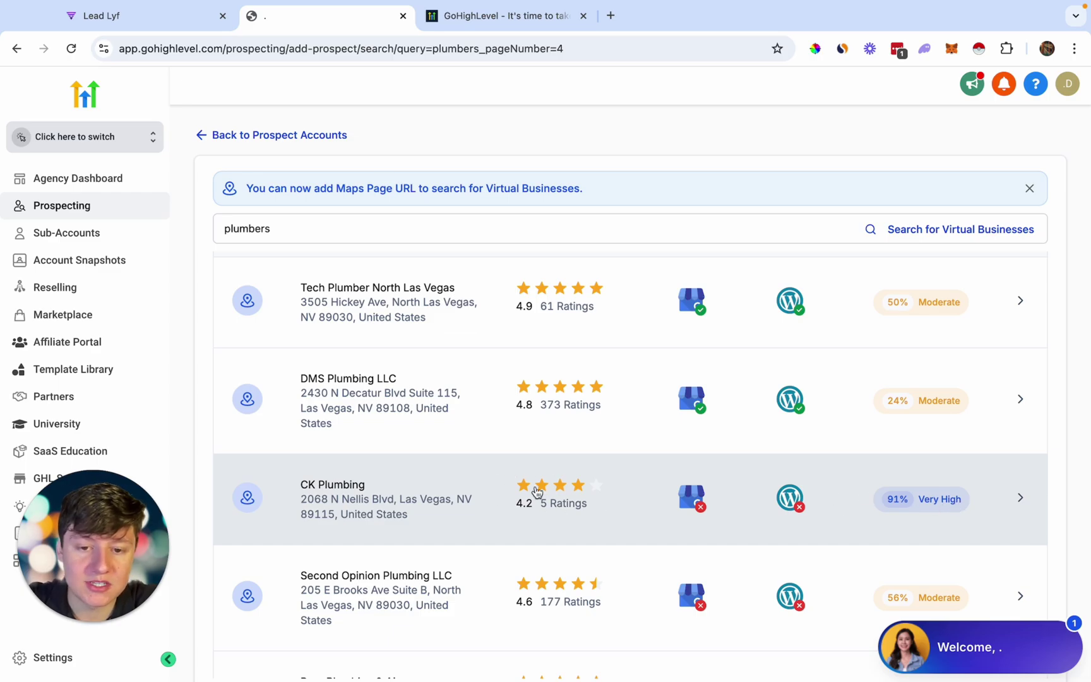
click(1021, 500)
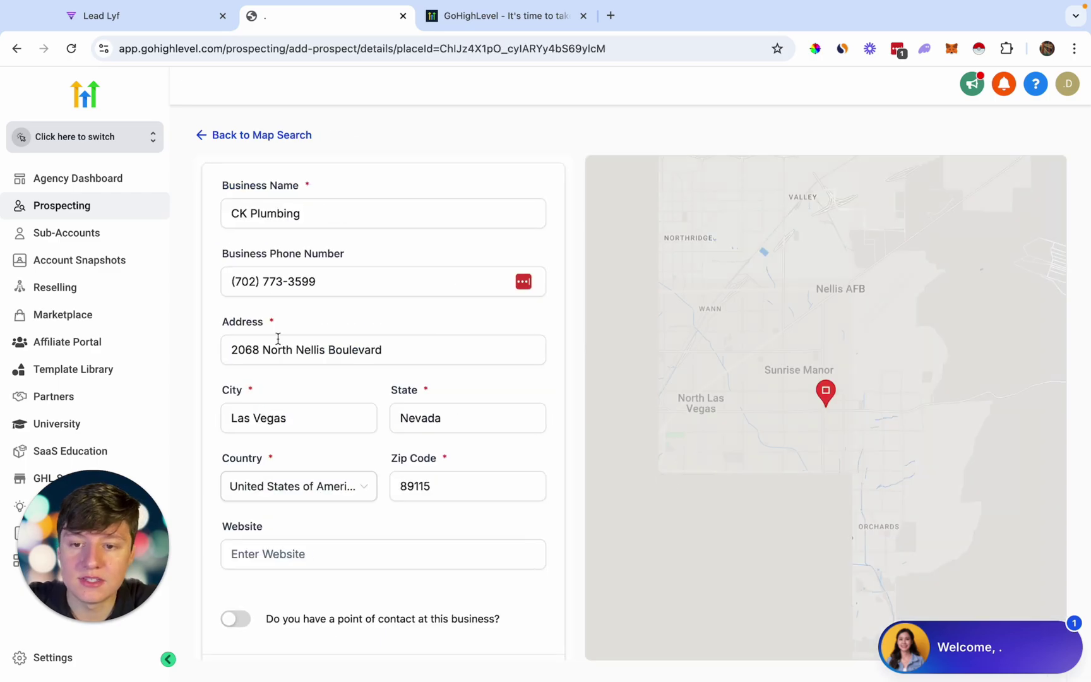
- Save CK Plumbing as a prospect and open its prospect account overview
scroll(446, 489, down, 2)
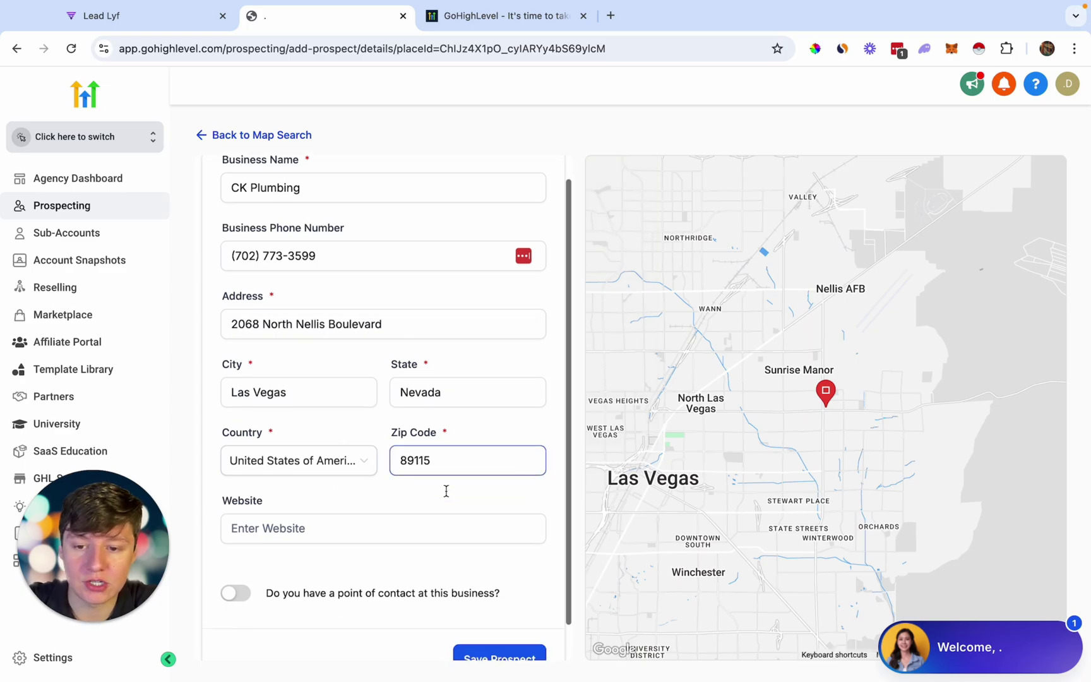
click(511, 625)
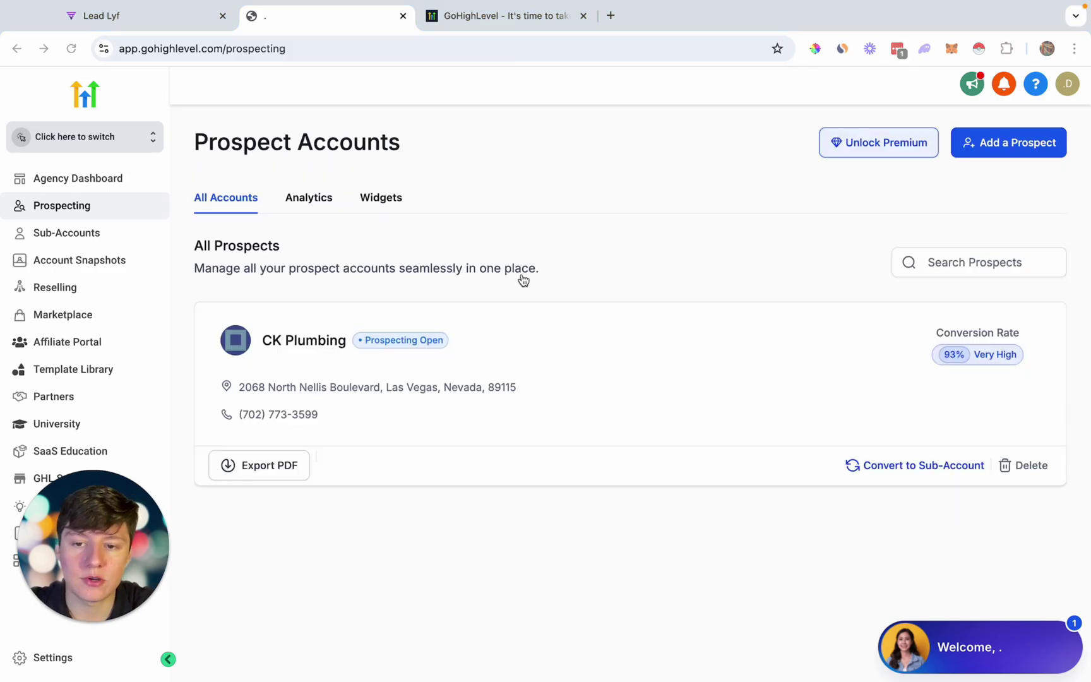
click(309, 344)
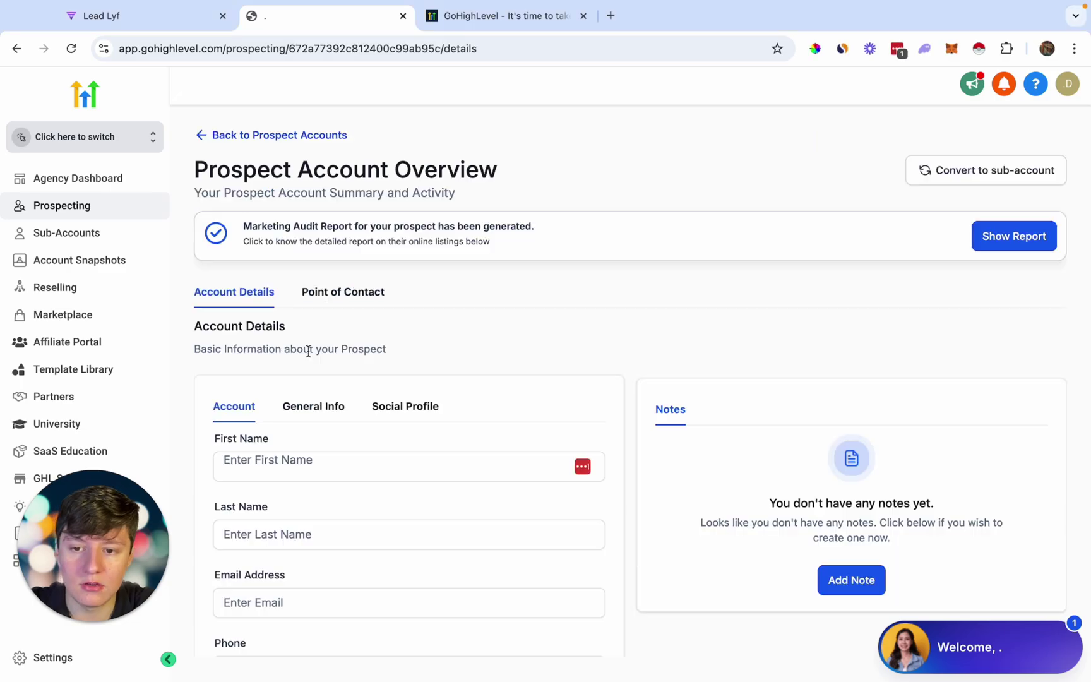
- Open CK Plumbing's Marketing Audit Report (19% overall) and inspect the 9% Listings health chart
click(1007, 240)
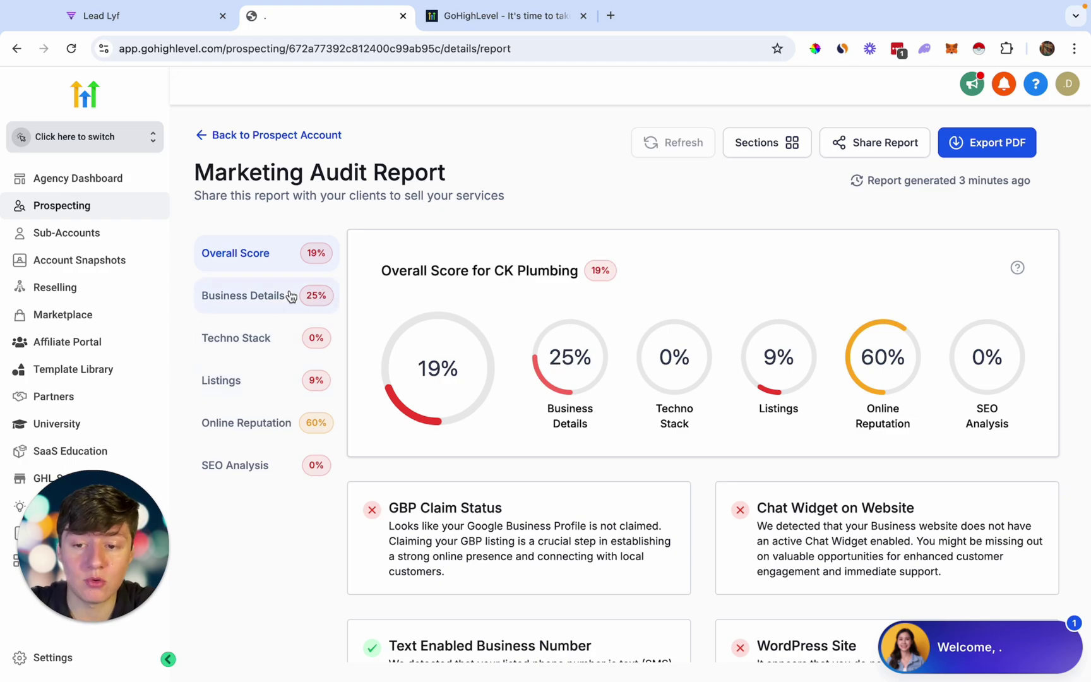
scroll(416, 360, down, 3)
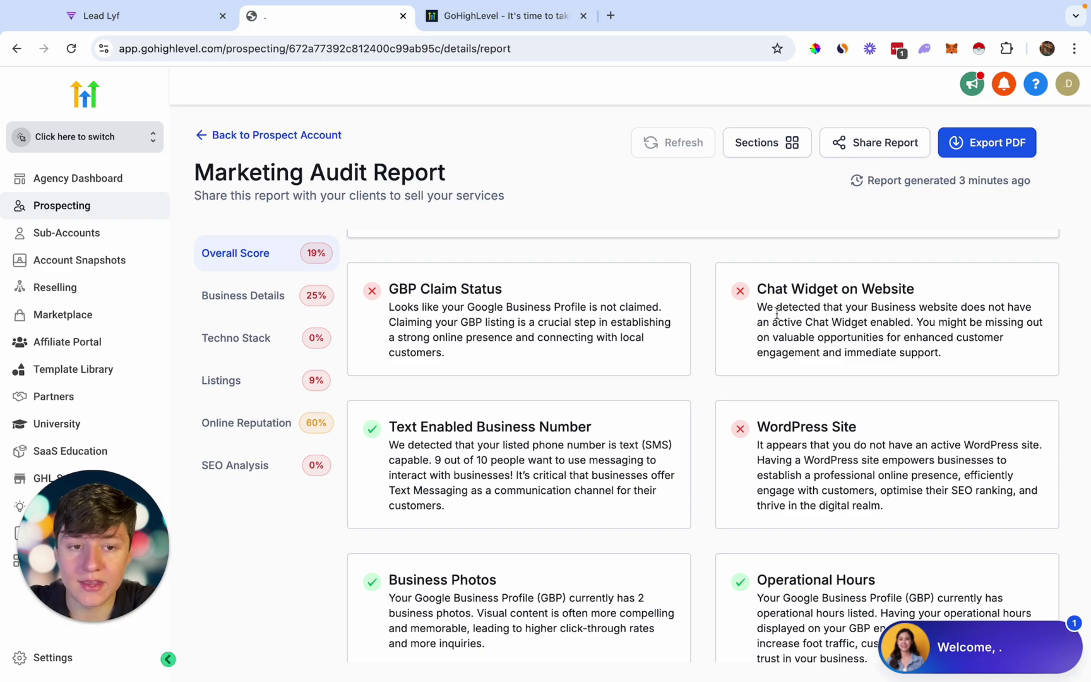
scroll(843, 338, down, 1)
scroll(843, 338, down, 5)
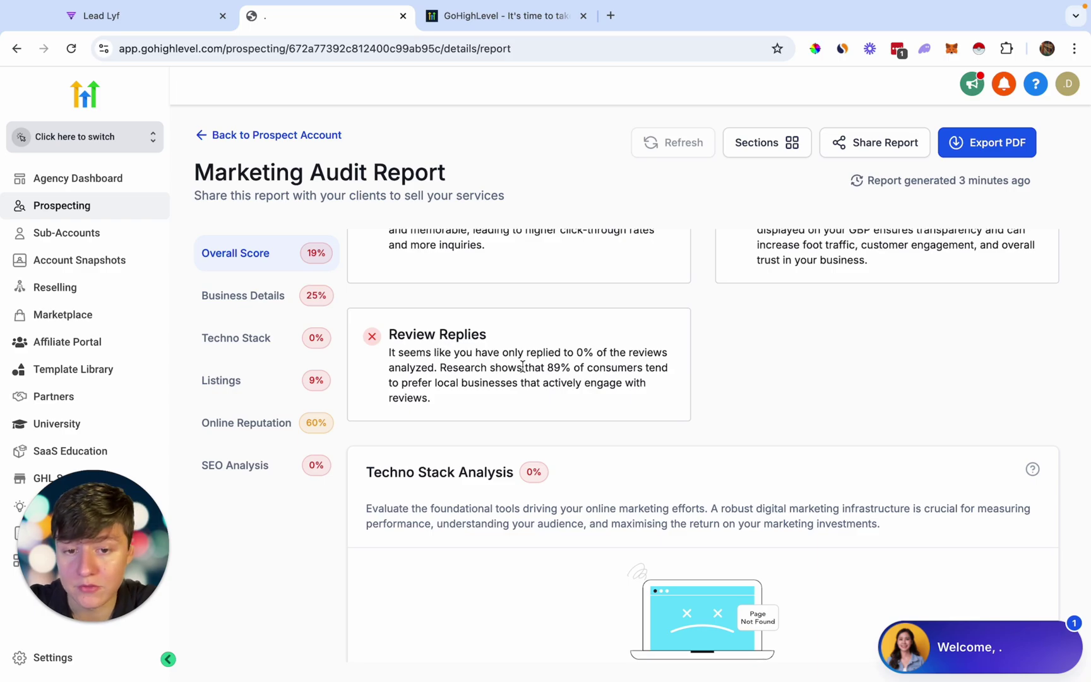
scroll(604, 438, down, 3)
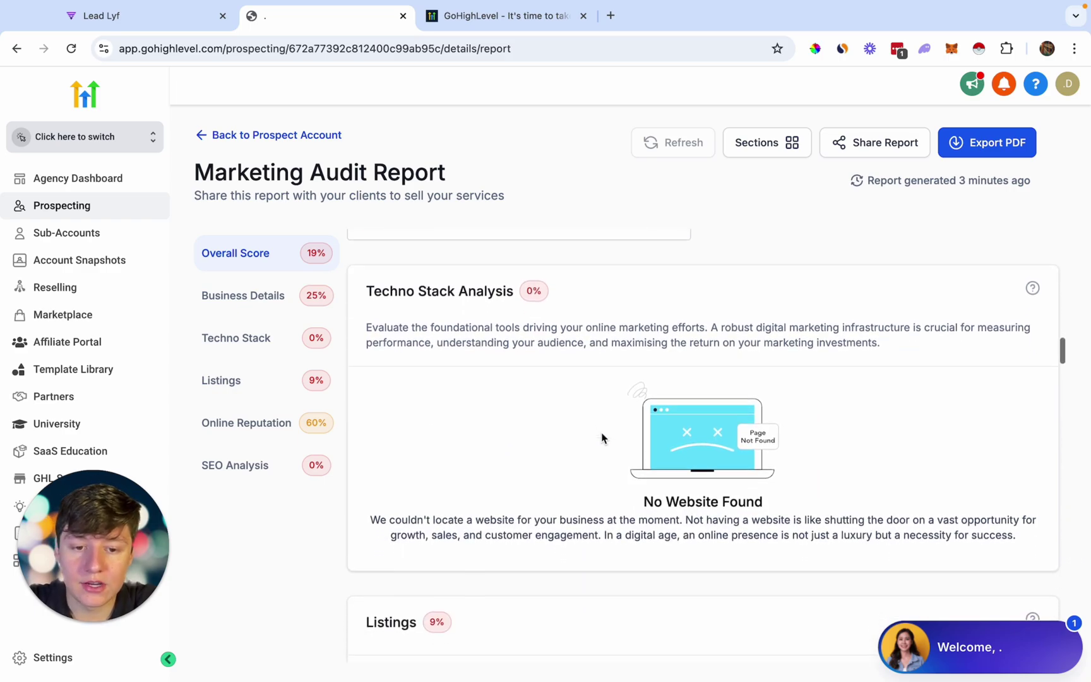
scroll(647, 487, down, 1)
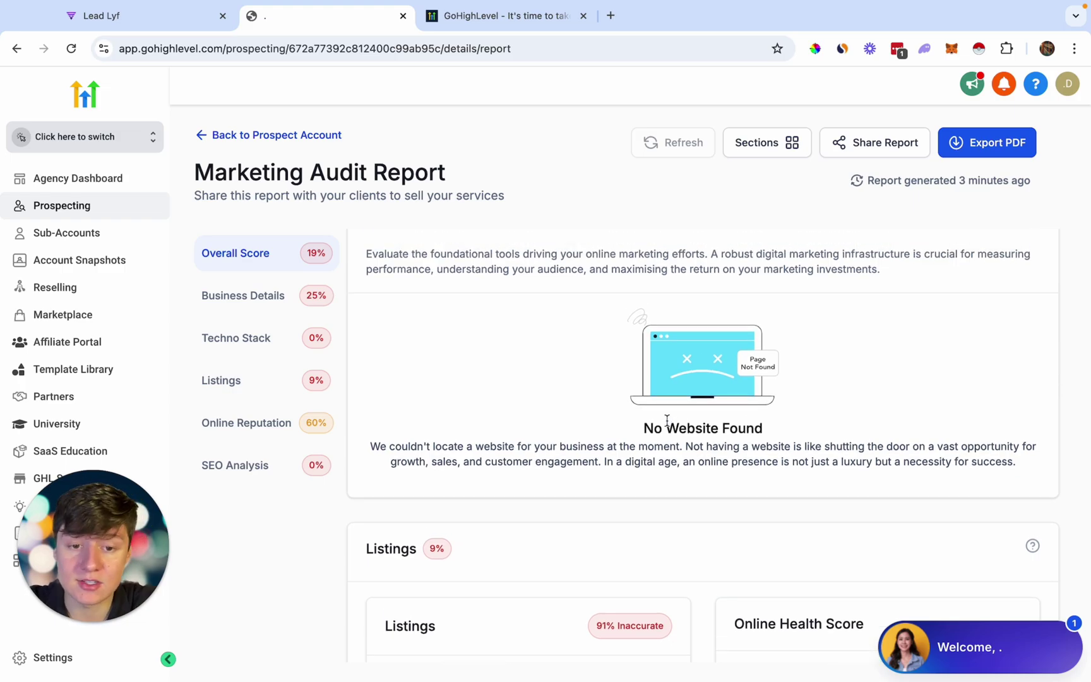
scroll(667, 419, down, 4)
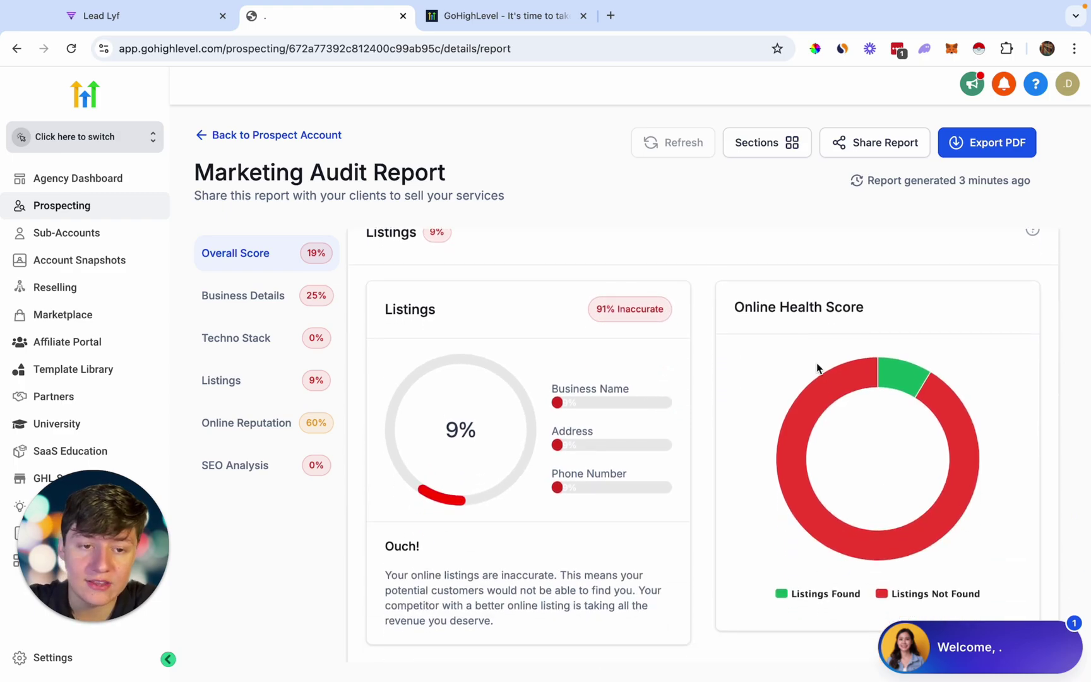
mouse_move(896, 375)
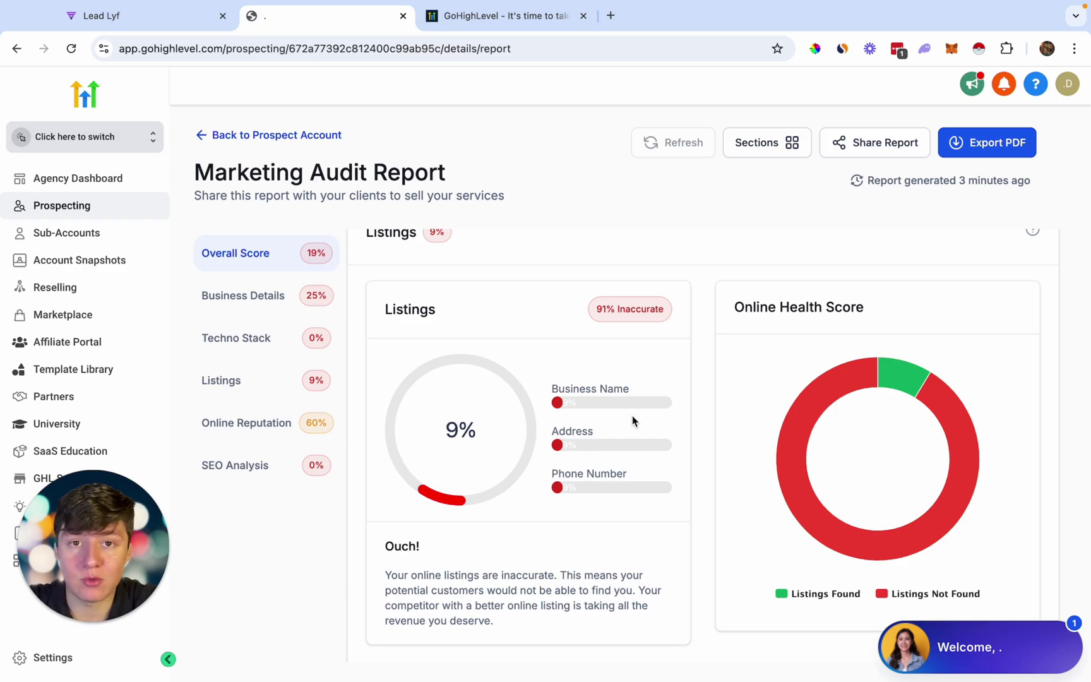
- Review the audit report's listings, reviews and SEO sections
scroll(631, 415, down, 7)
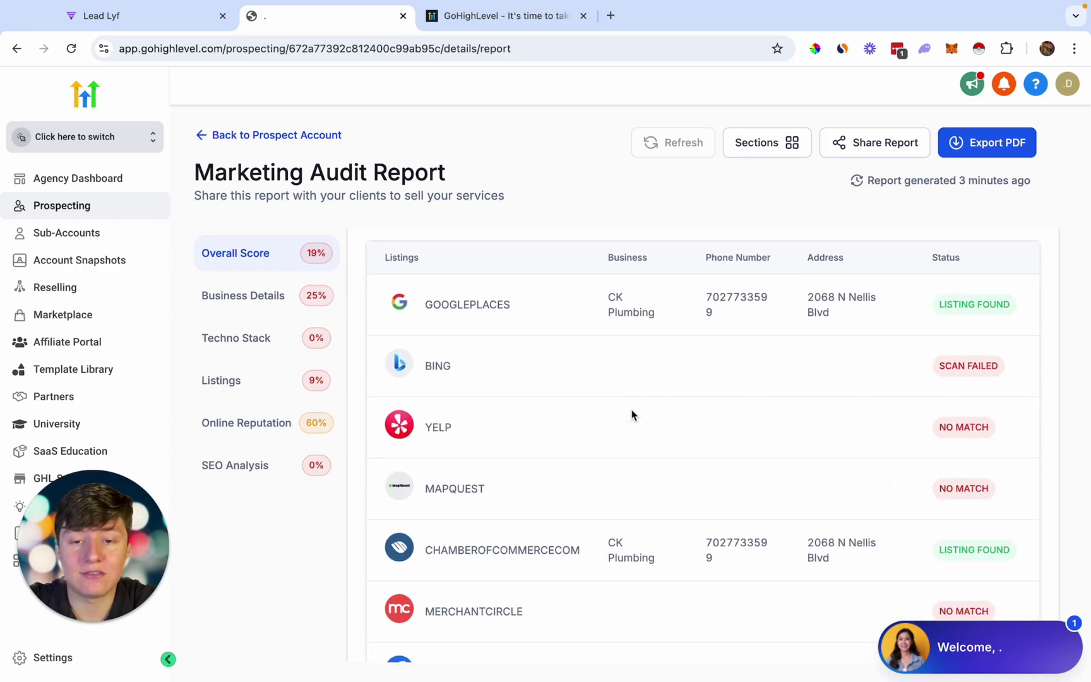
scroll(632, 415, down, 1)
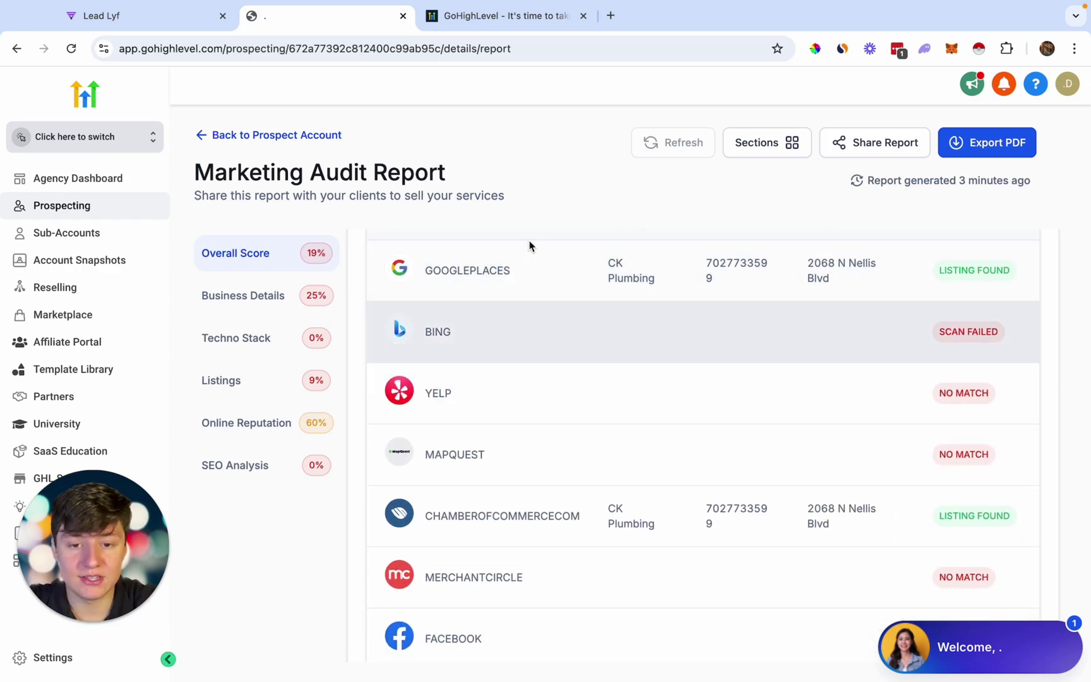
scroll(533, 548, down, 6)
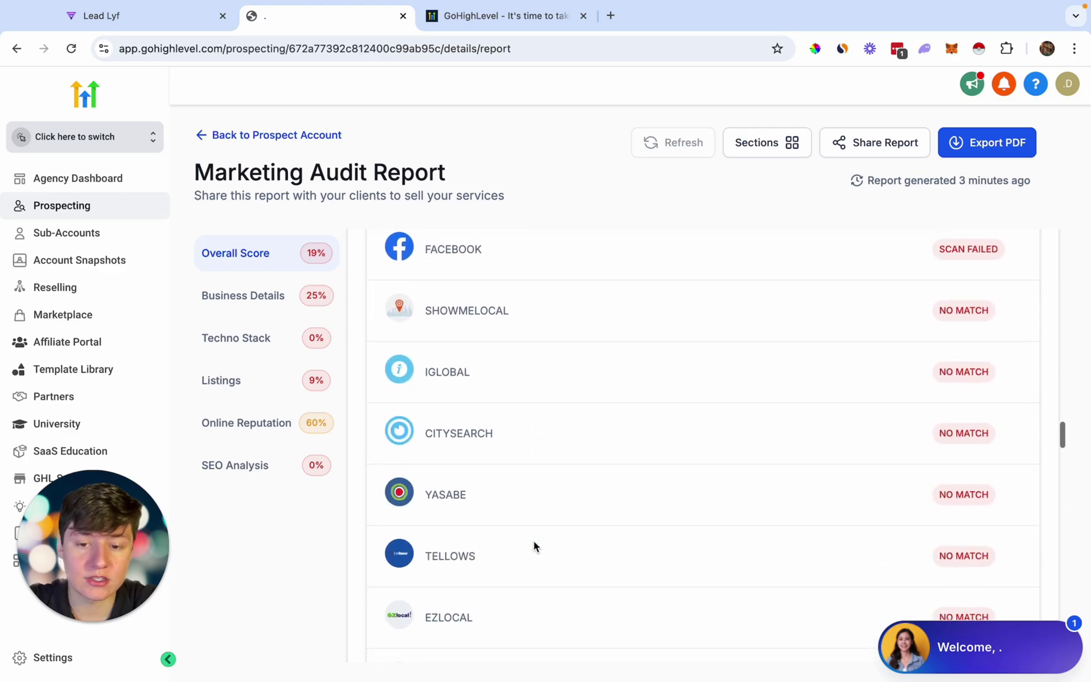
scroll(533, 541, down, 15)
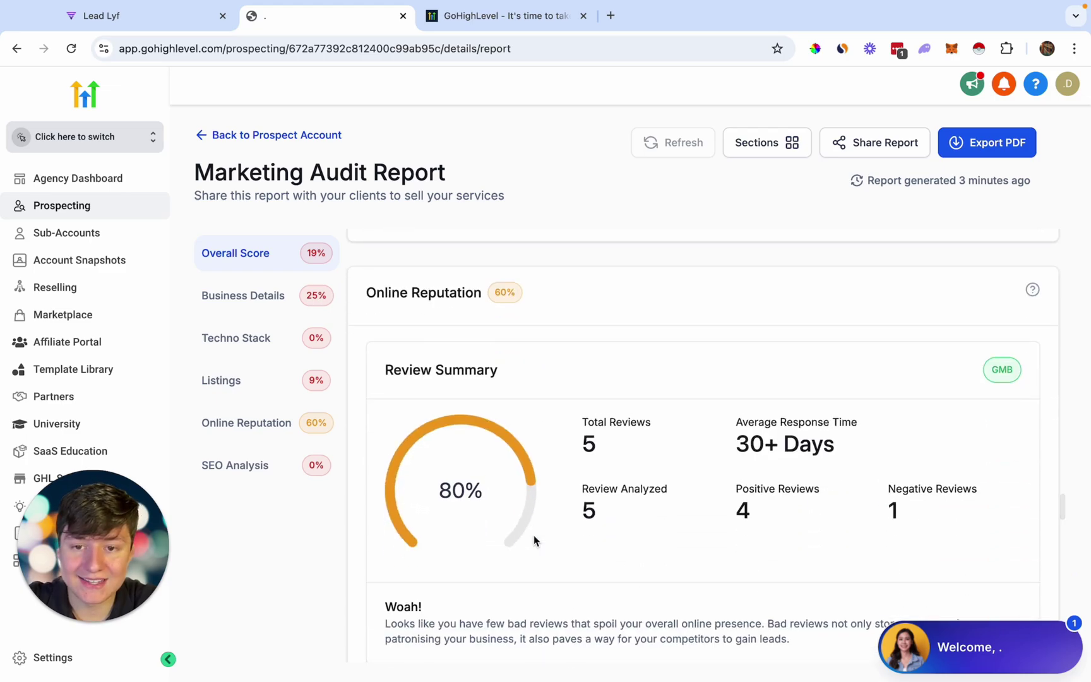
scroll(534, 540, down, 1)
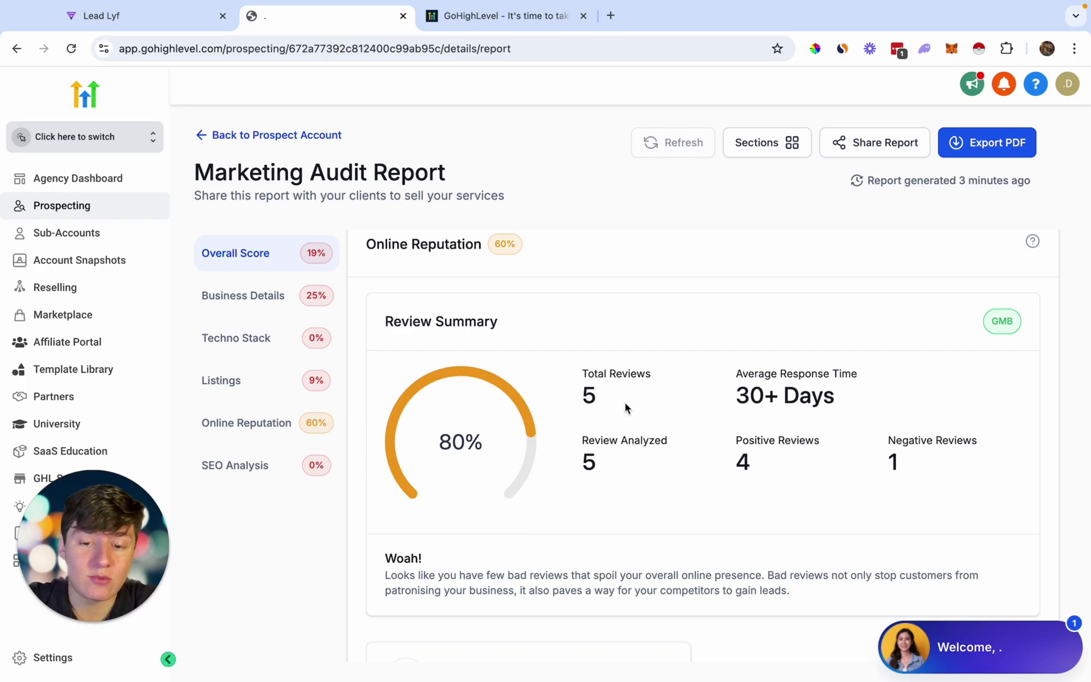
scroll(625, 408, down, 6)
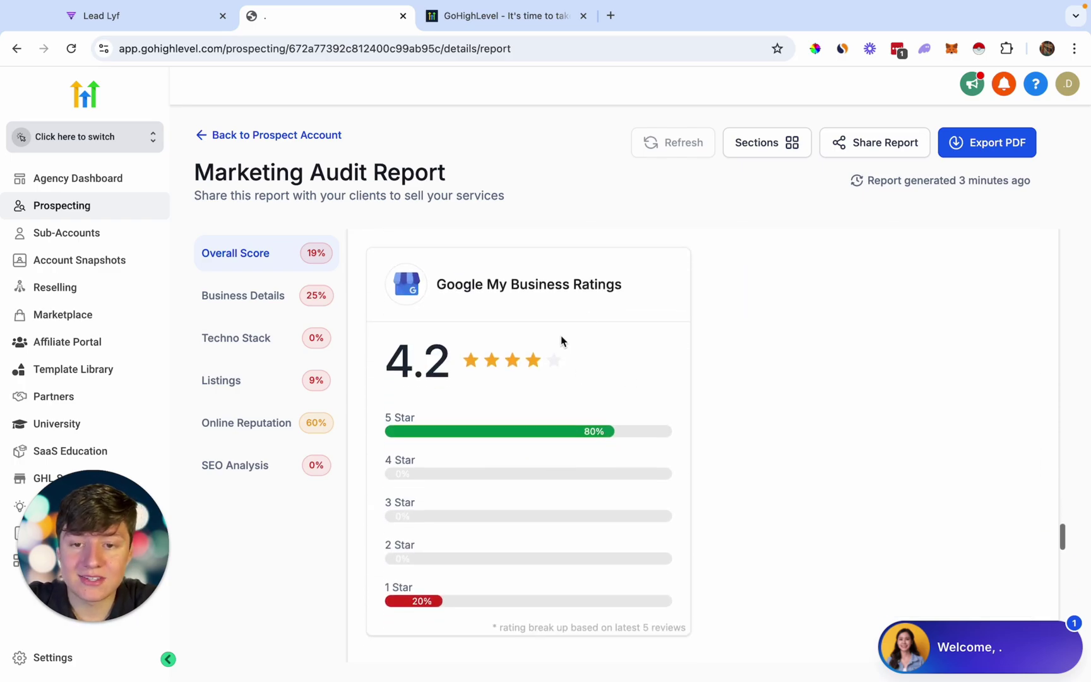
scroll(654, 502, down, 5)
scroll(616, 526, down, 5)
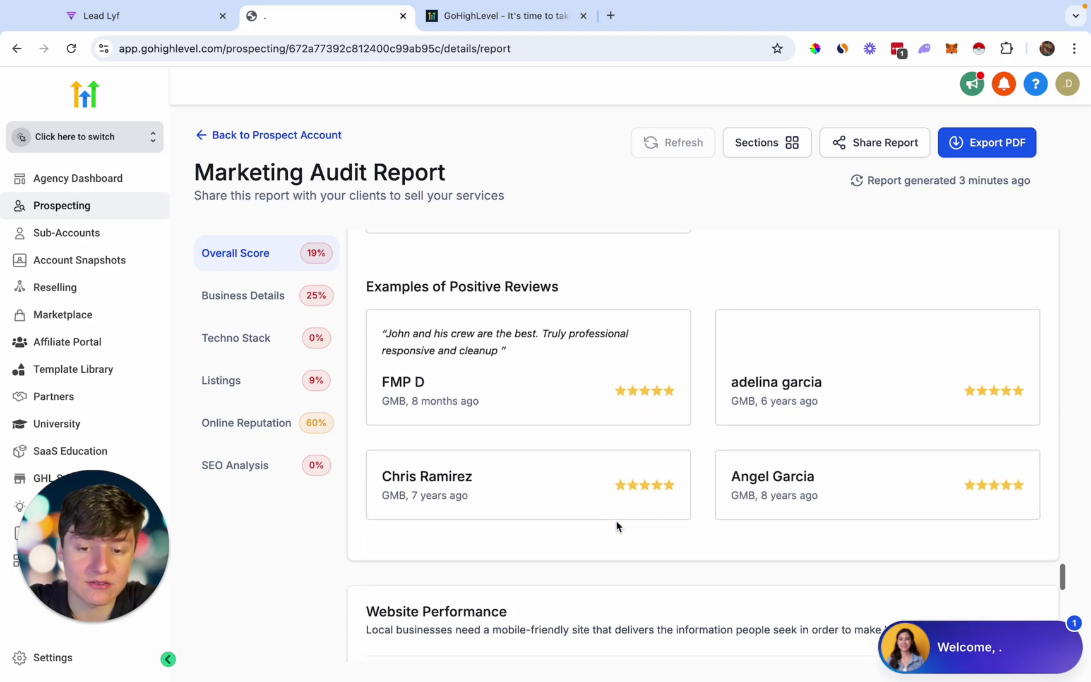
scroll(616, 526, down, 3)
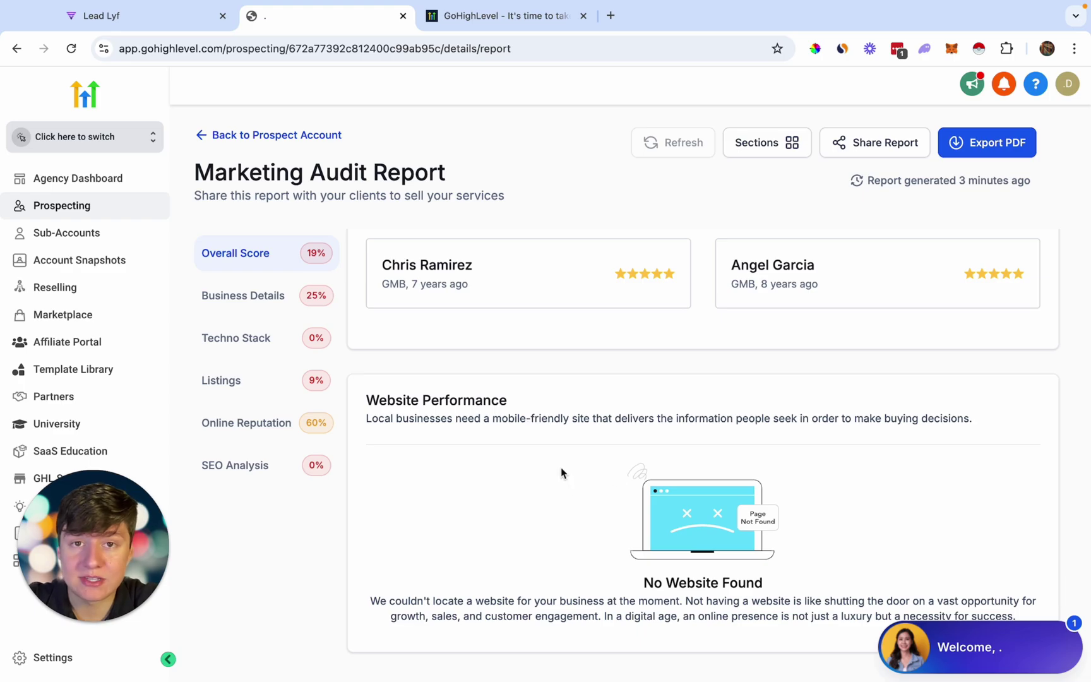
scroll(639, 517, down, 5)
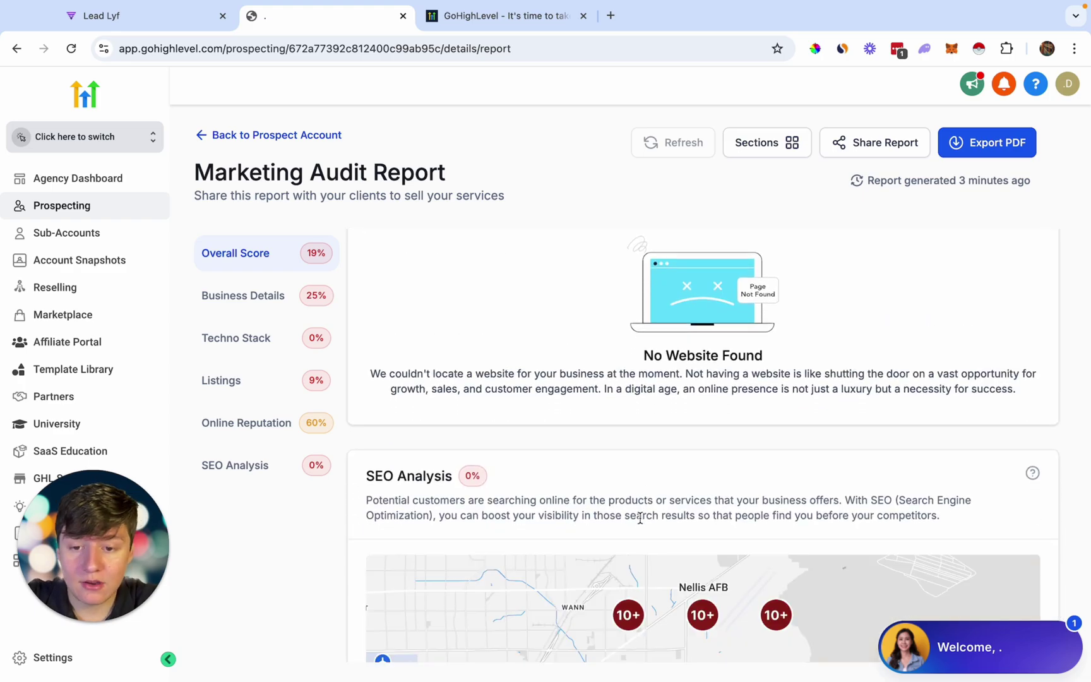
- Open the report's Prospect Link so the shared audit loads in a new tab
scroll(640, 517, up, 1)
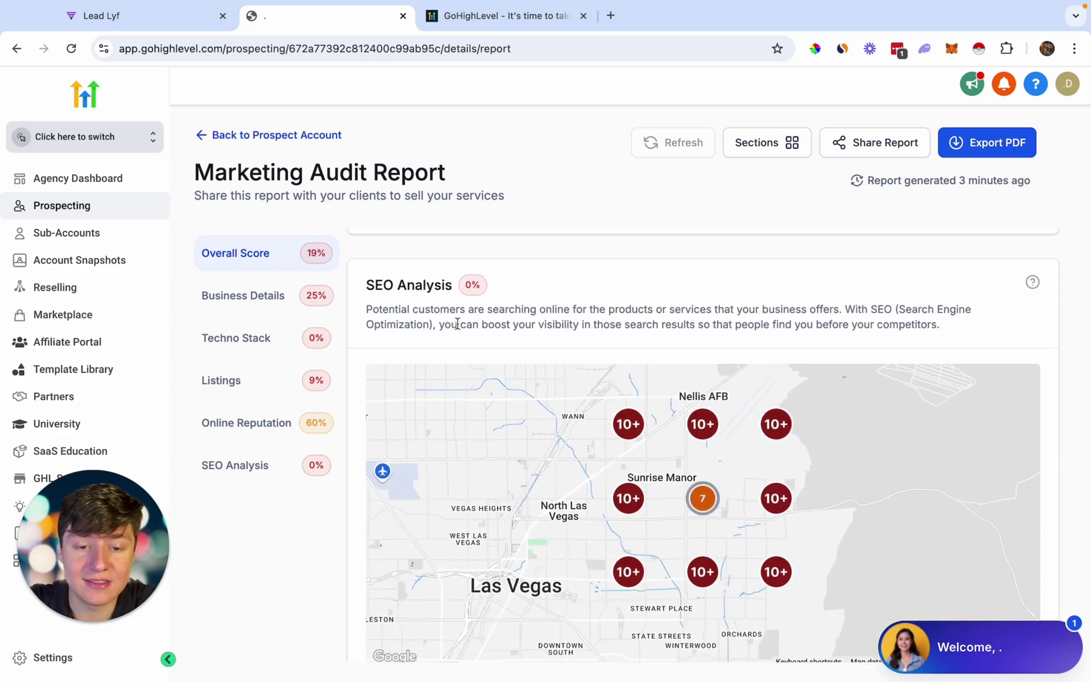
scroll(457, 324, down, 3)
scroll(599, 587, up, 3)
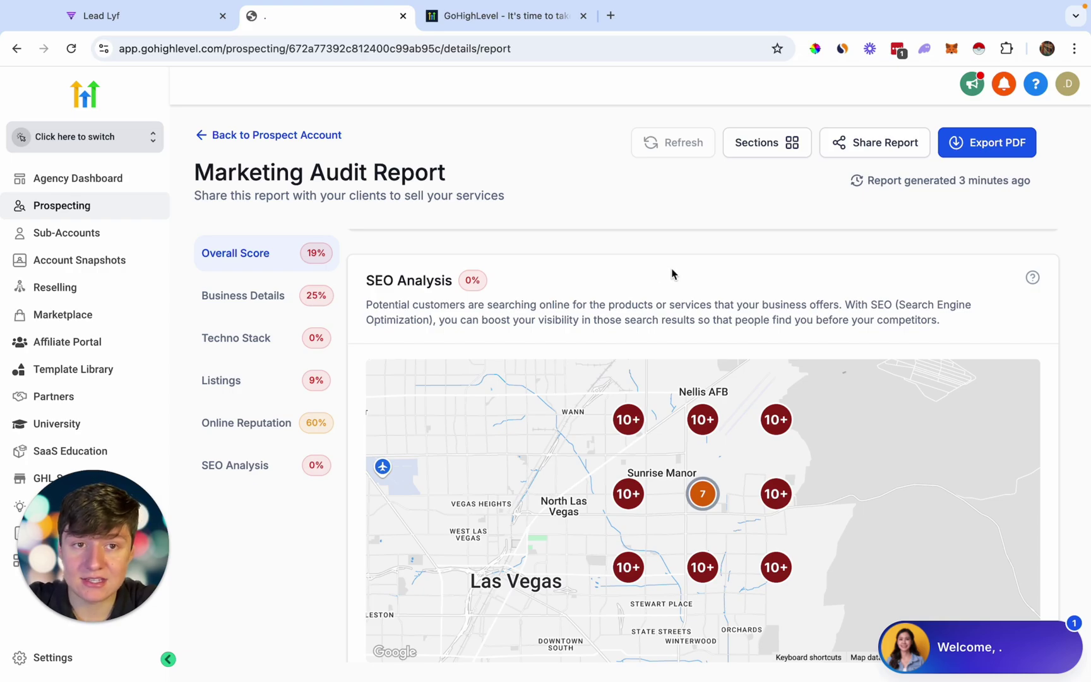
click(882, 144)
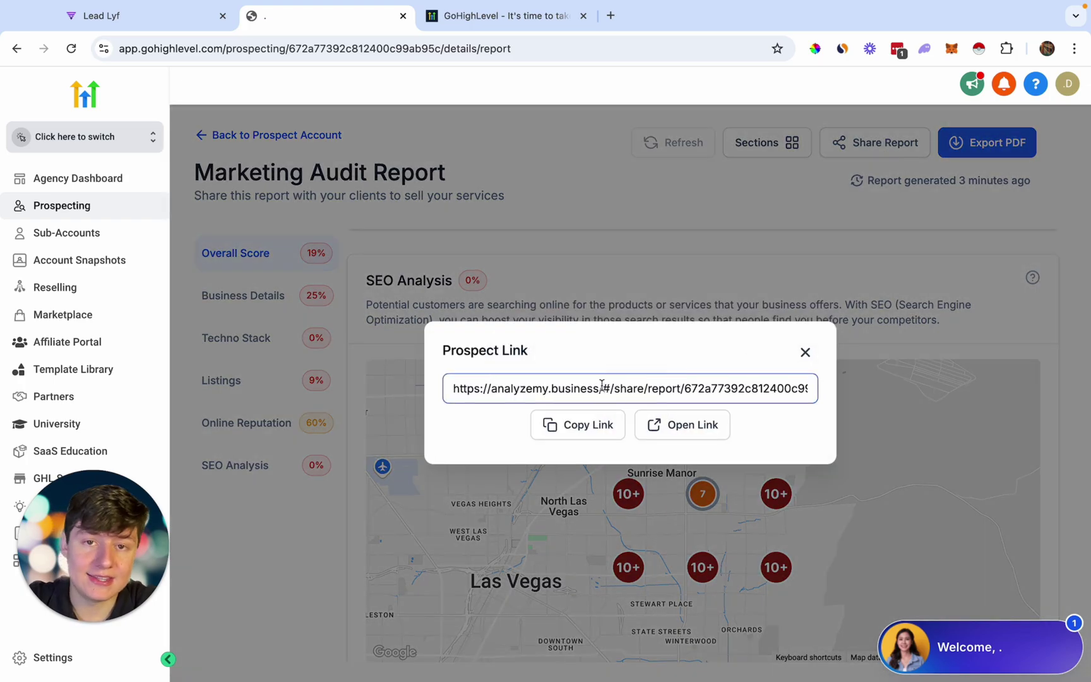
click(691, 433)
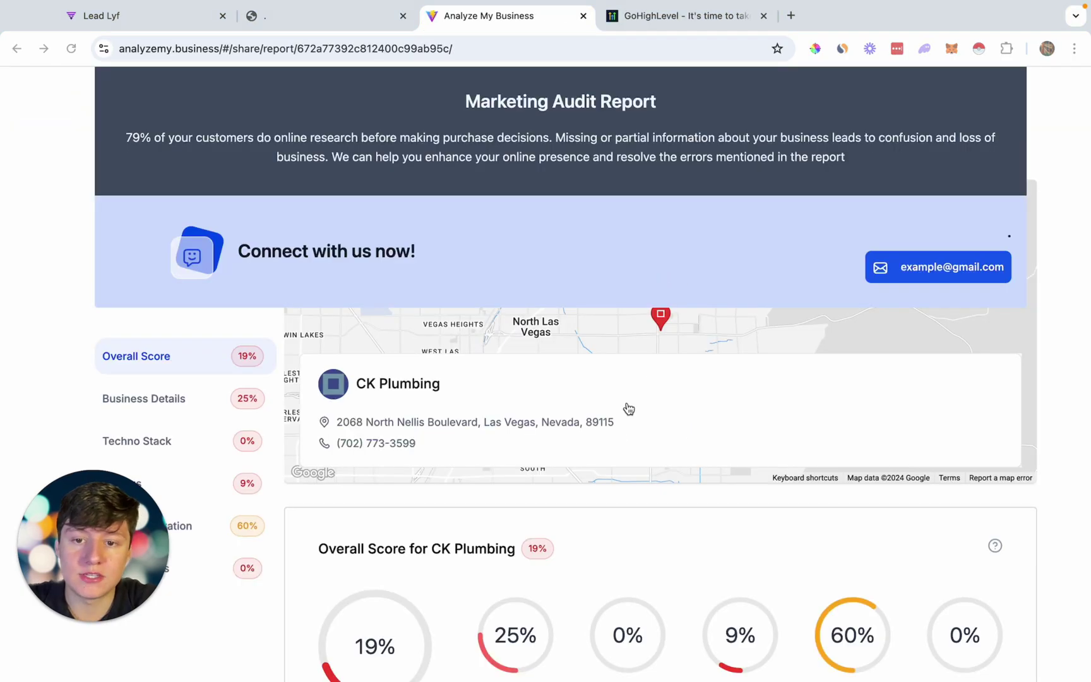
- Review the shared report's score circles and finding cards for CK Plumbing
scroll(618, 435, down, 1)
scroll(618, 435, down, 3)
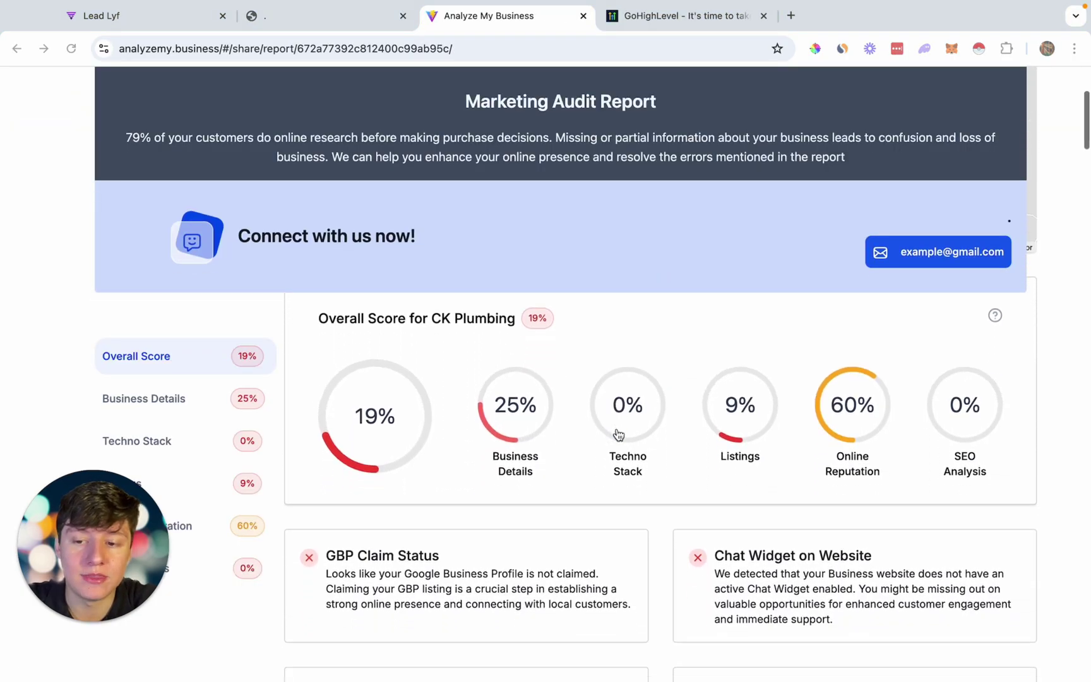
scroll(618, 434, down, 1)
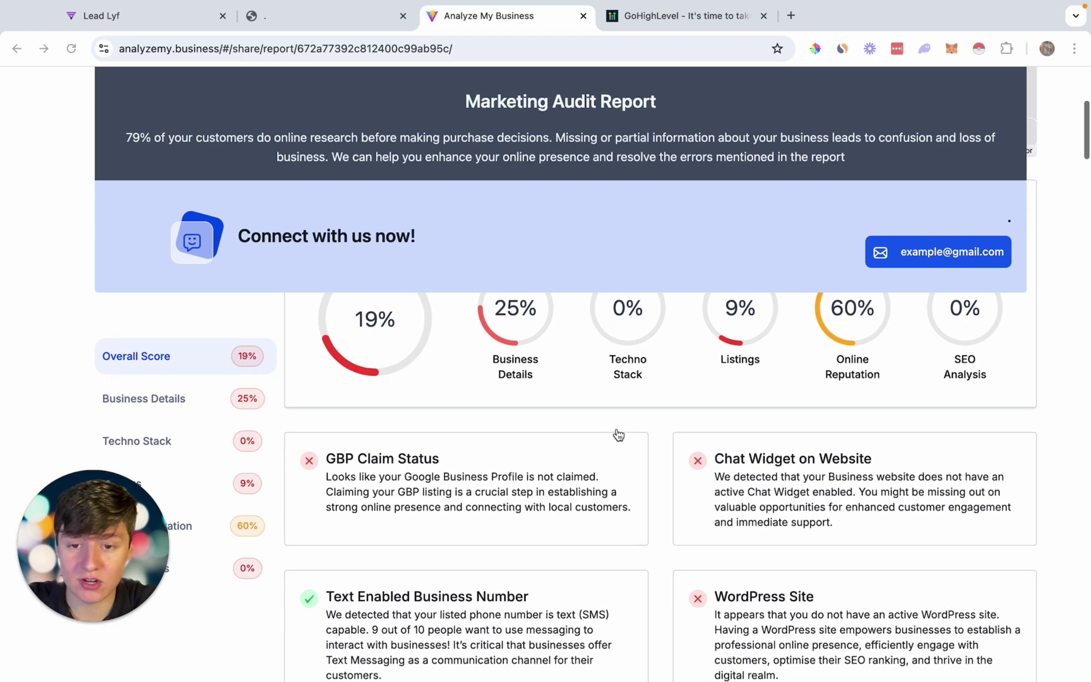
scroll(618, 434, up, 1)
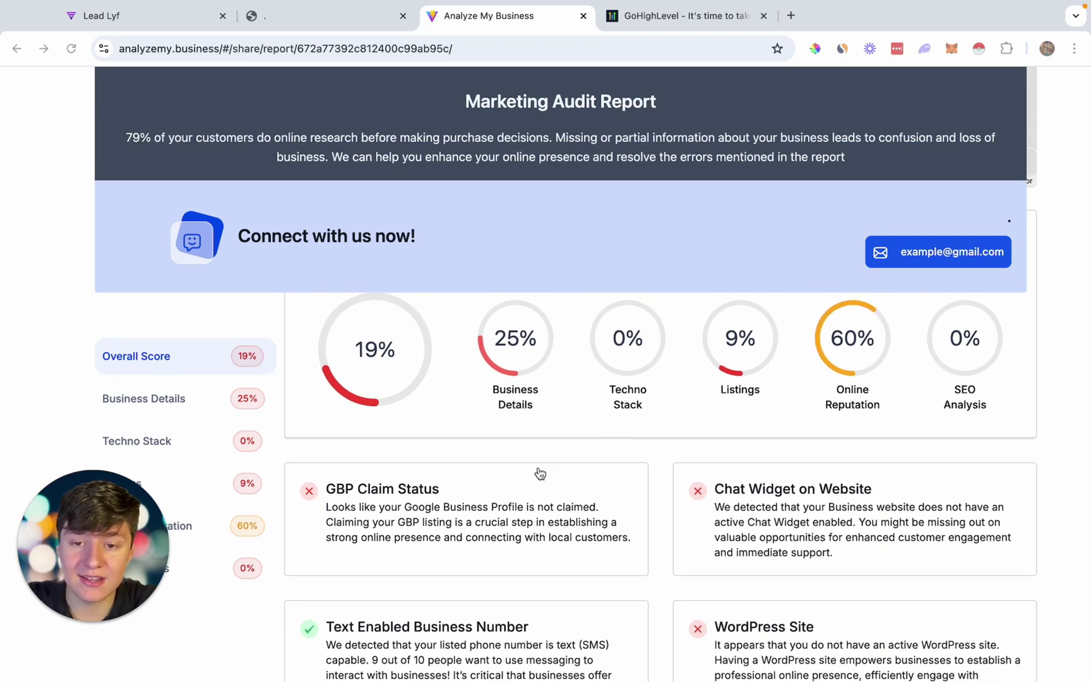
scroll(540, 473, down, 6)
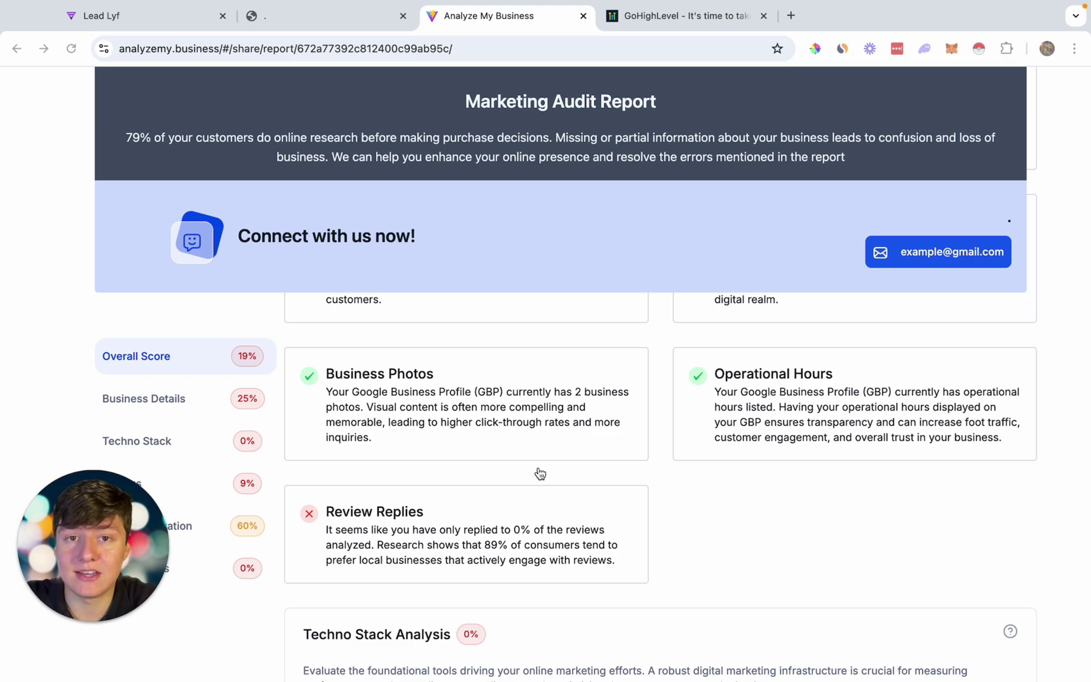
scroll(604, 505, up, 3)
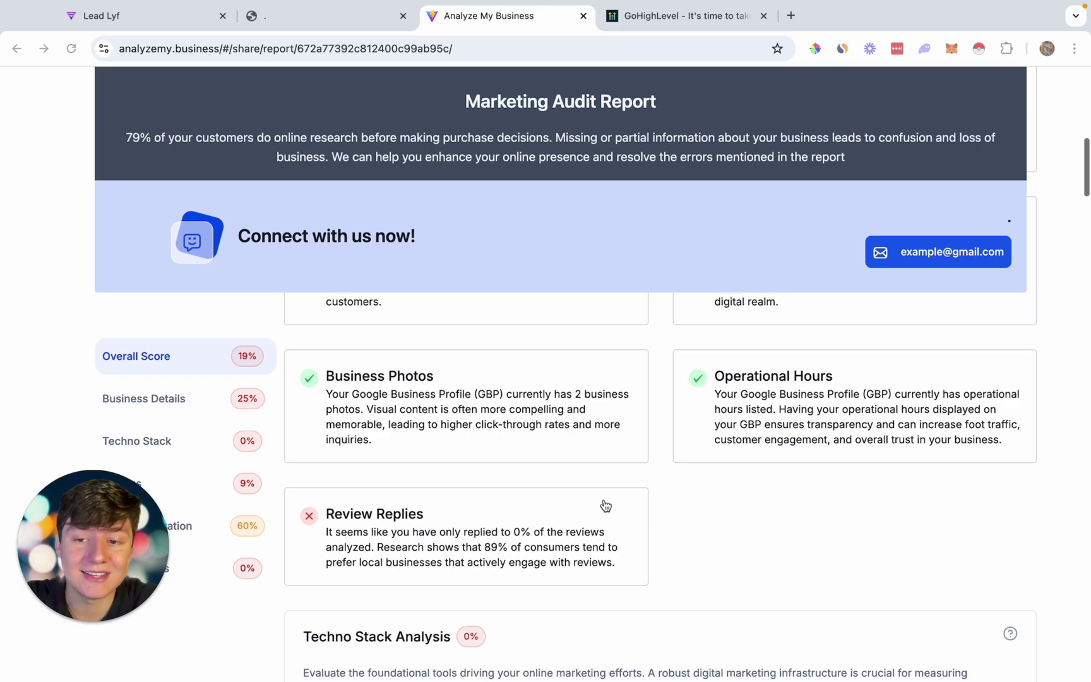
scroll(605, 505, up, 1)
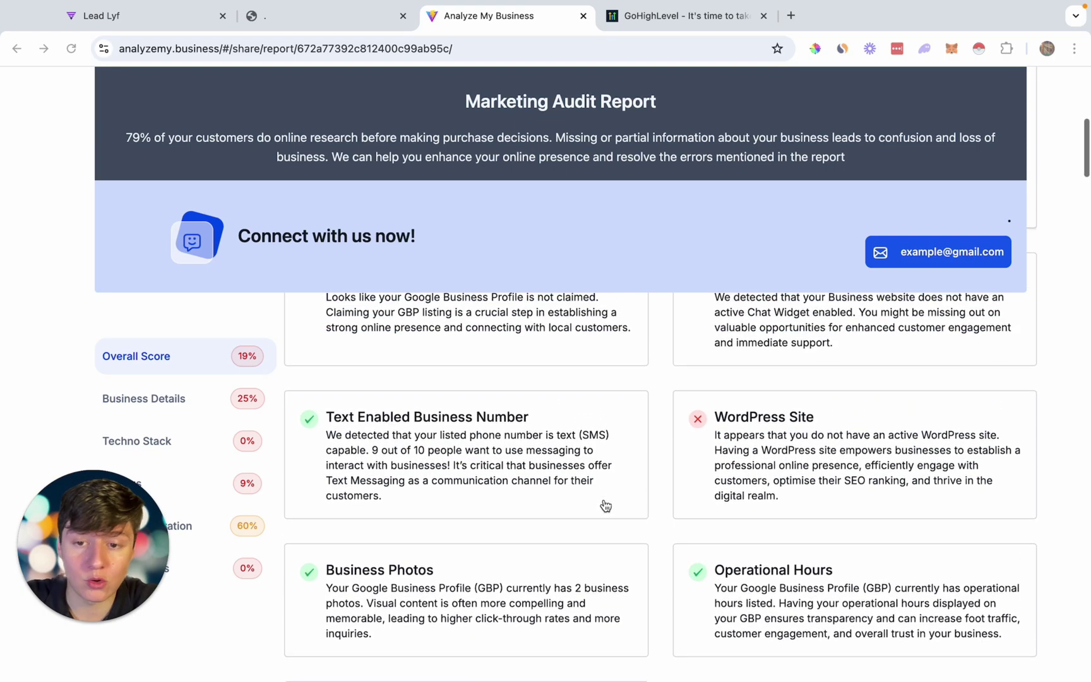
scroll(605, 505, up, 2)
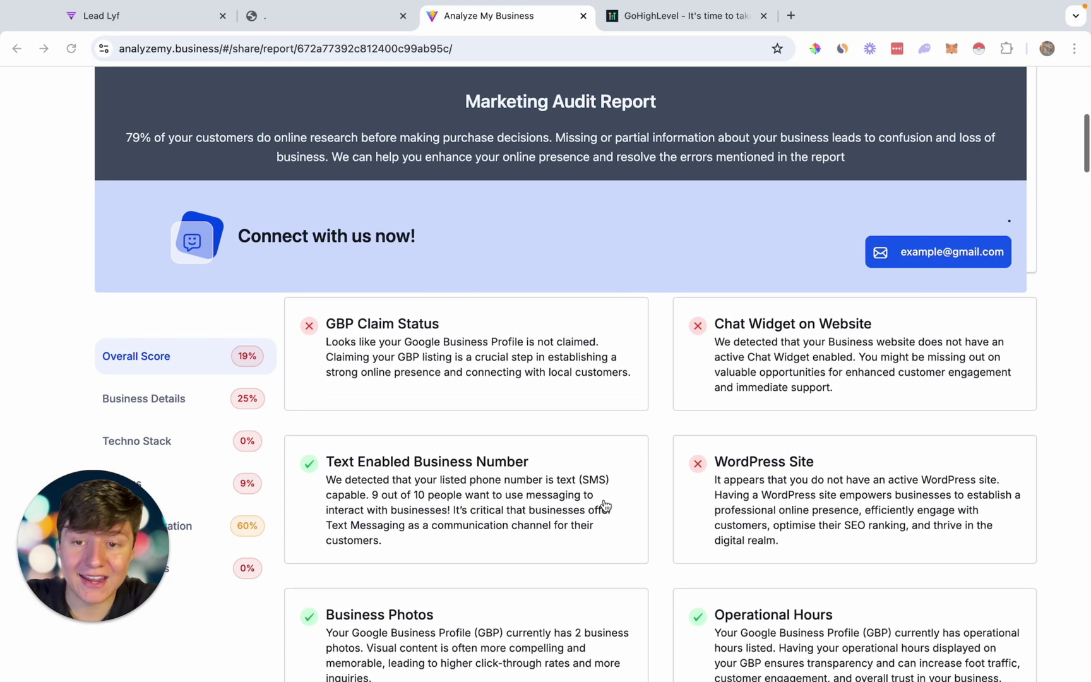
scroll(605, 505, up, 1)
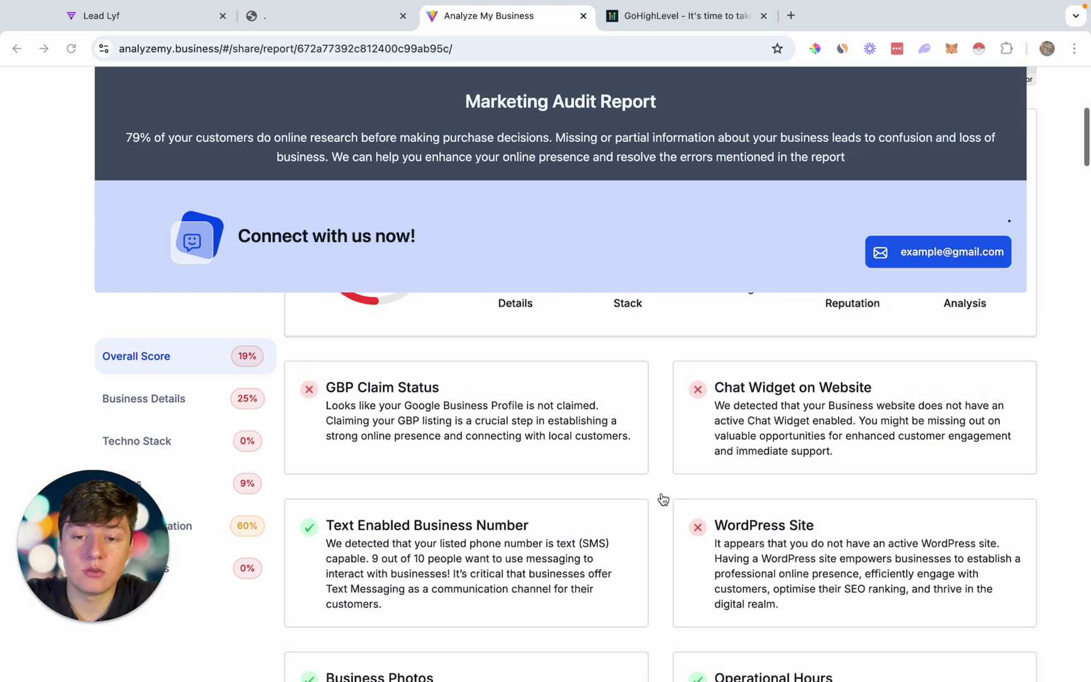
- Return to the top of the shared report and switch to the GoHighLevel homepage tab
scroll(662, 500, up, 3)
scroll(663, 500, up, 5)
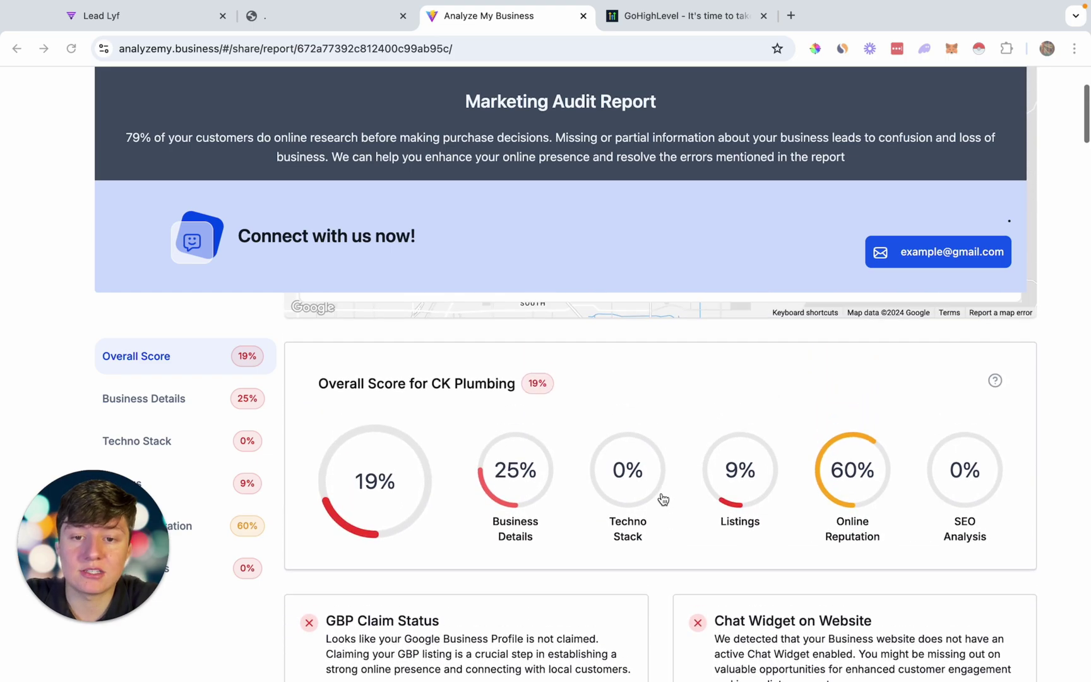
scroll(663, 500, down, 3)
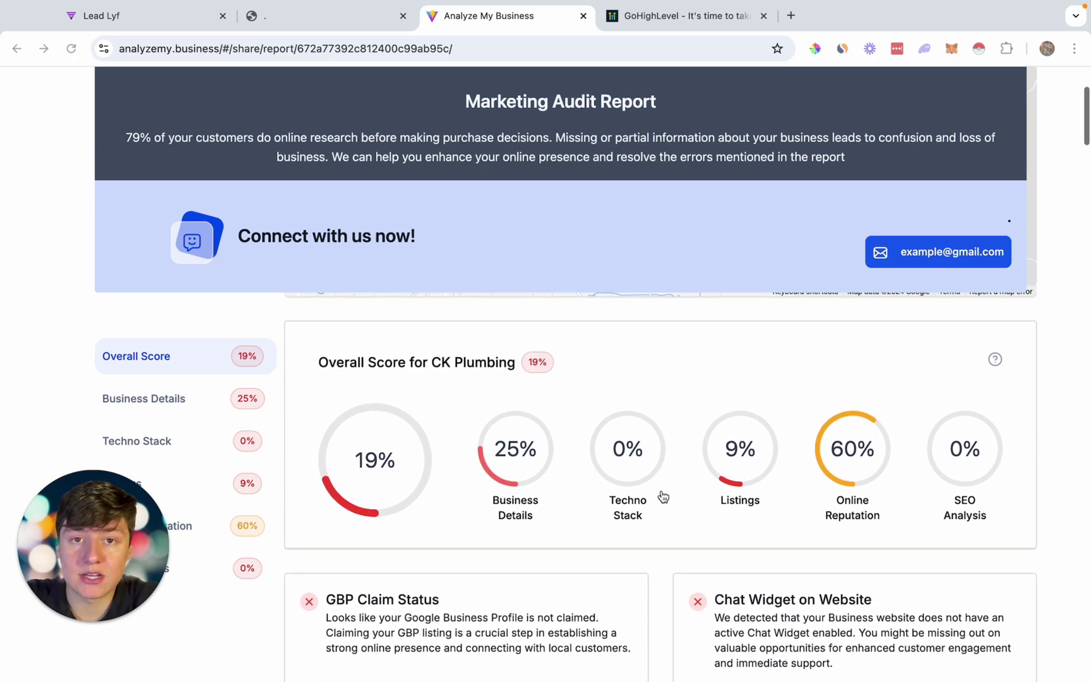
key(ctrl+Tab)
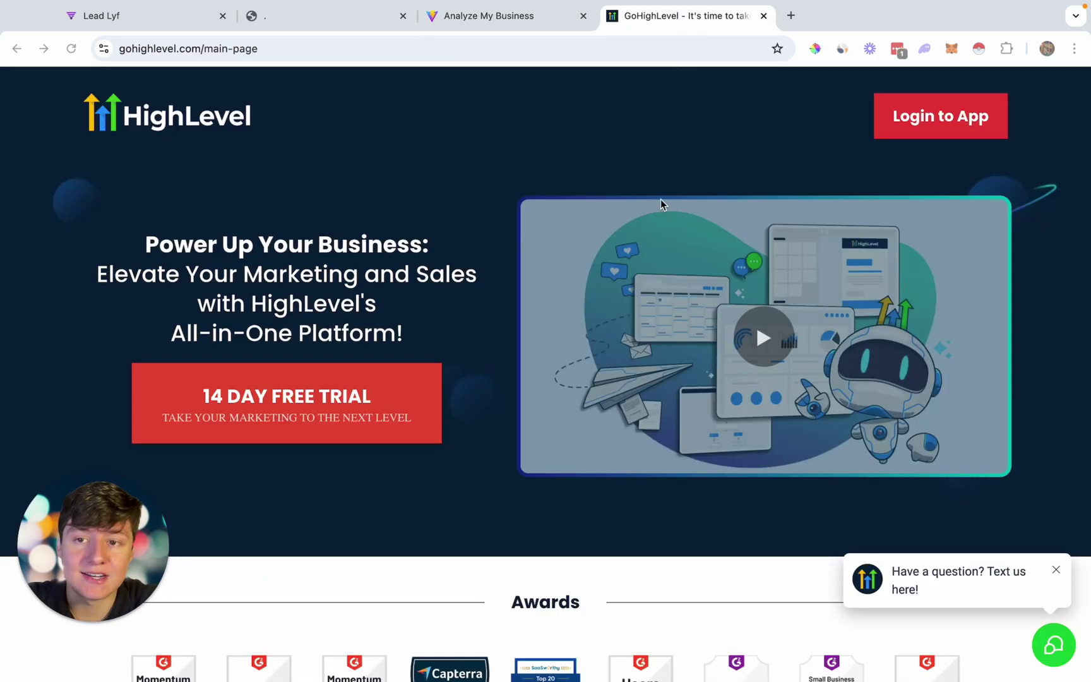